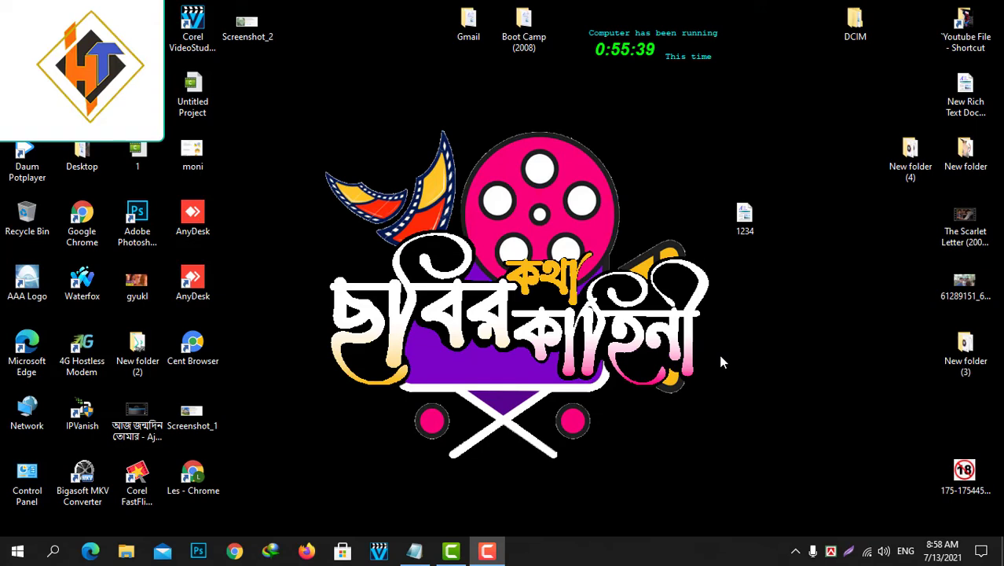
right_click(450, 159)
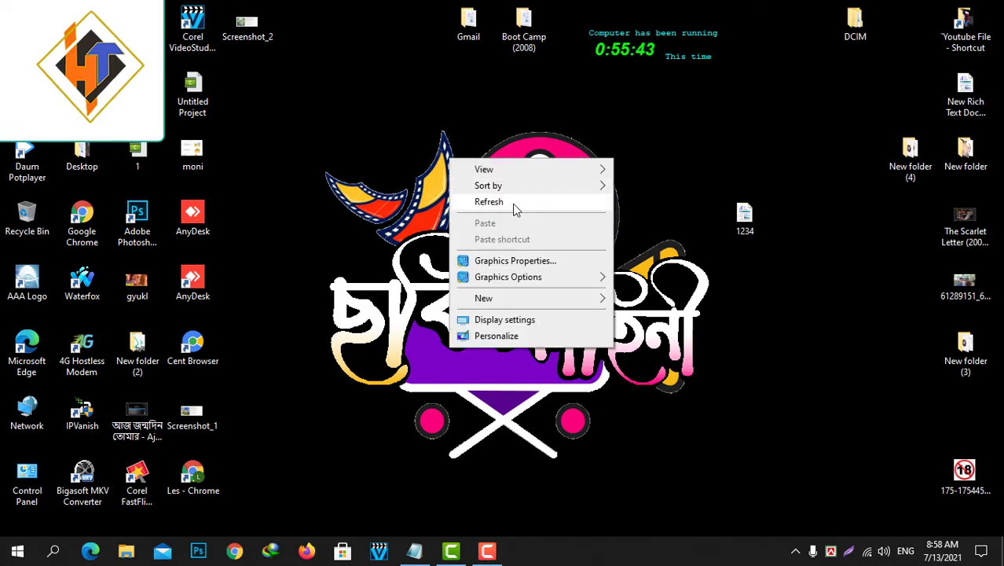
left_click(513, 203)
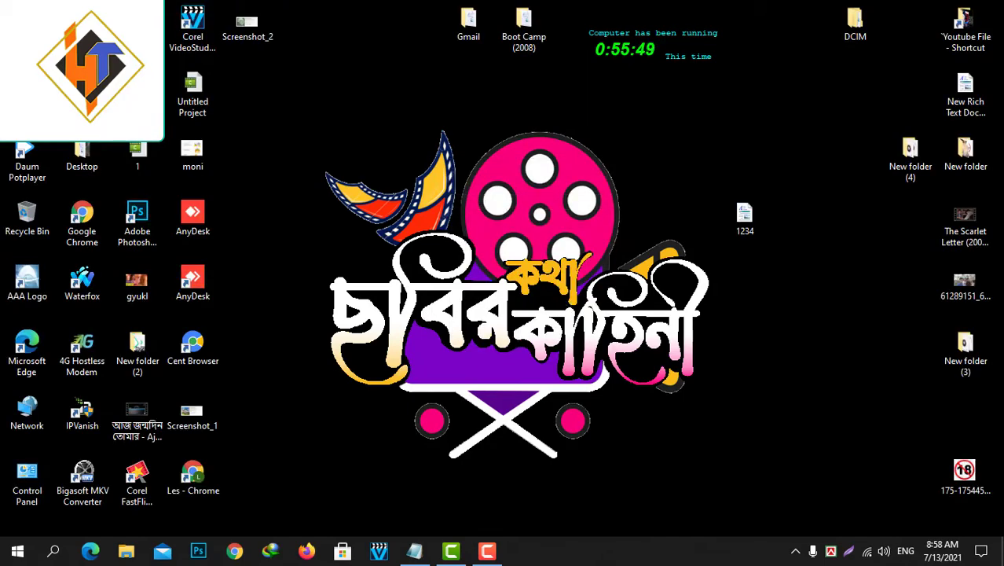
Step: Open Microsoft Edge and search the web for "google keyword planner"
left_click(91, 553)
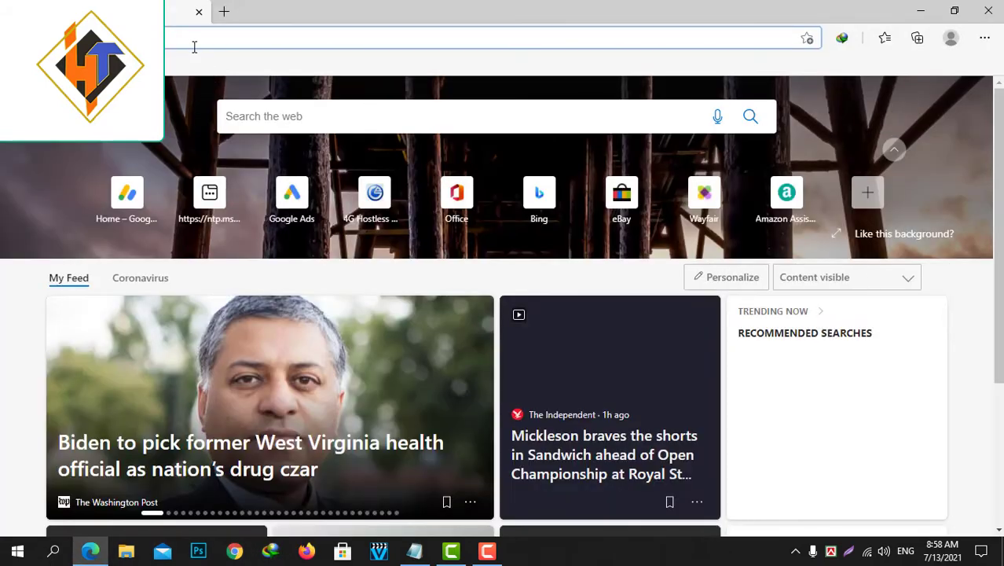
left_click(181, 37)
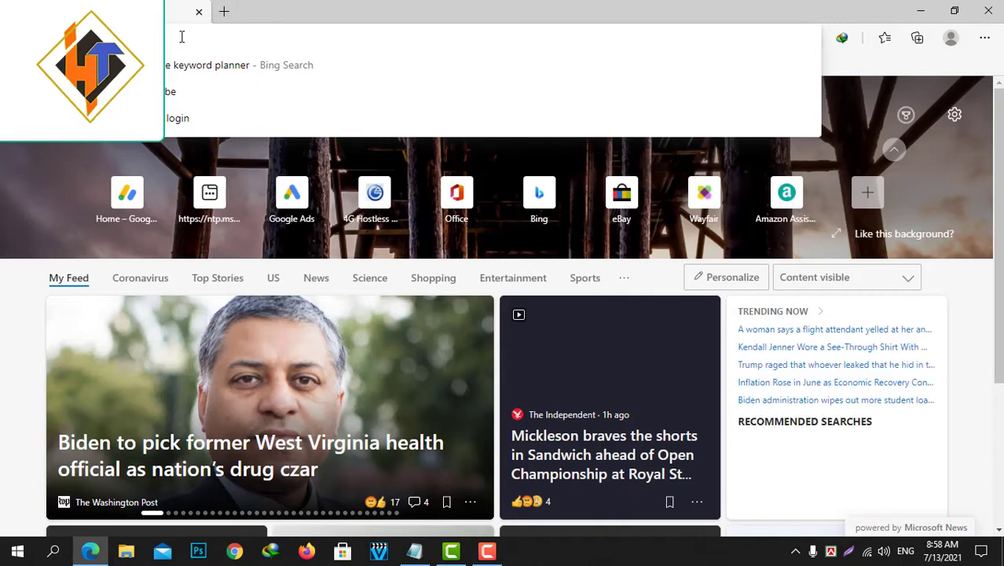
type("google")
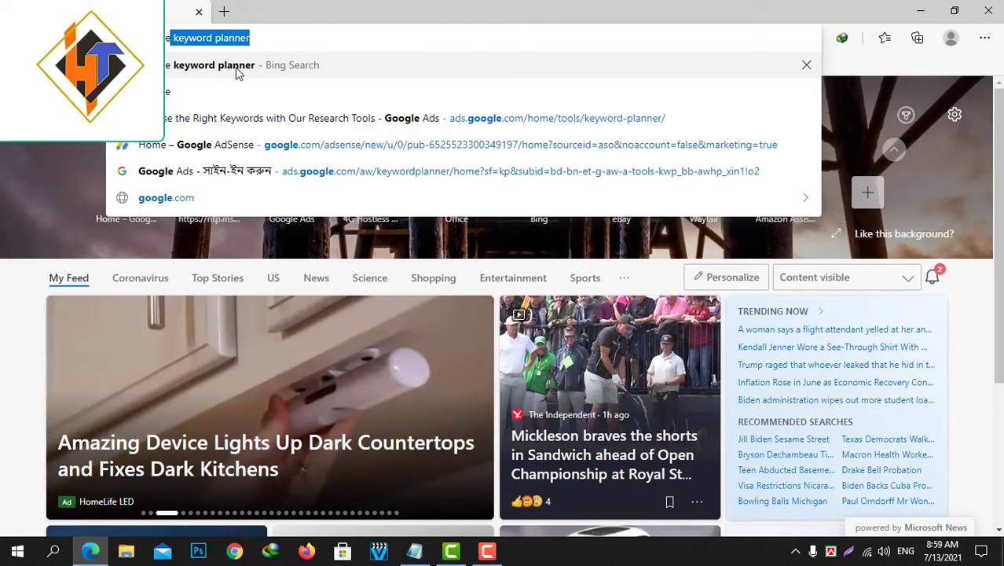
left_click(238, 69)
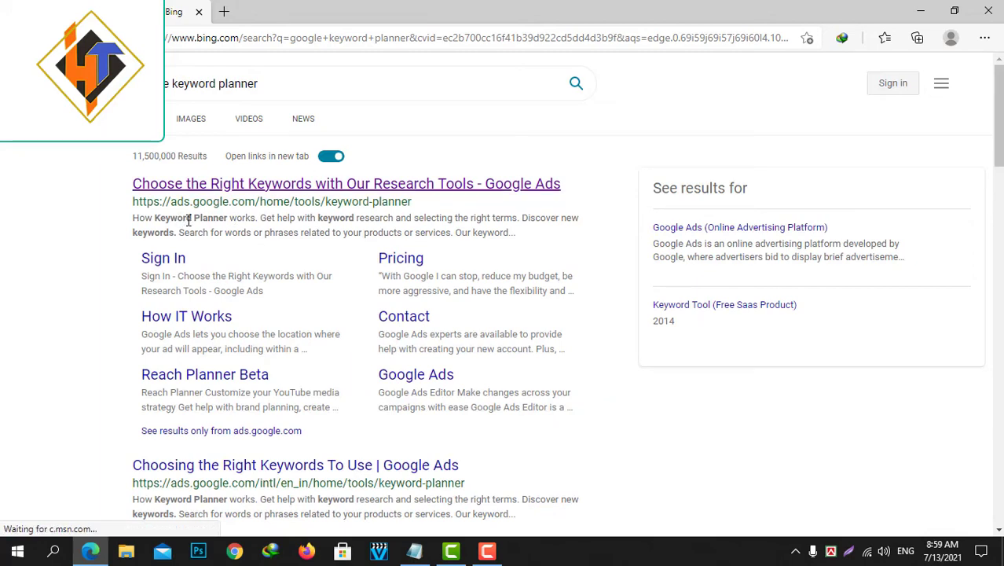
Step: Open the Google Ads keyword research result, close the search results page, and proceed to Keyword Planner
left_click(329, 185)
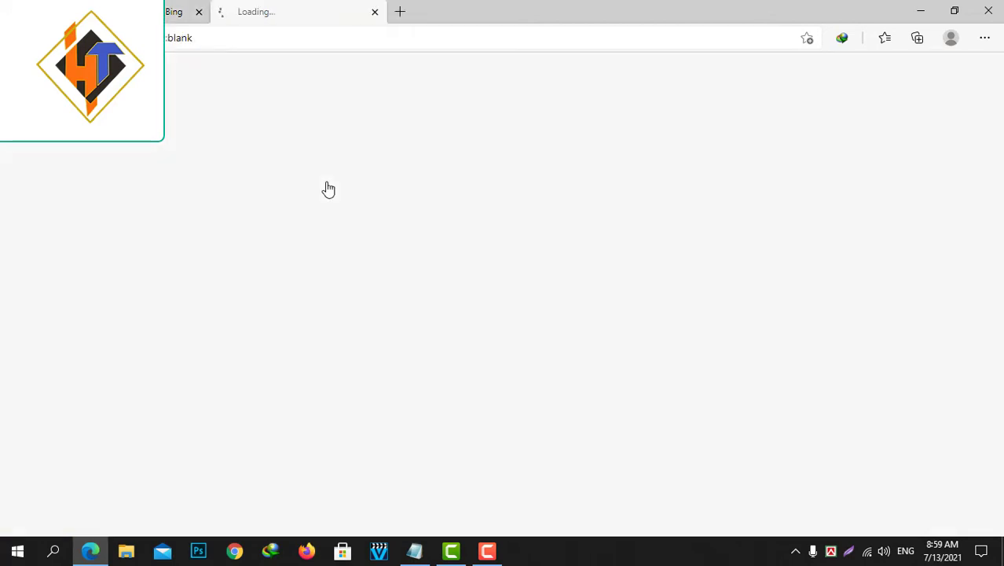
left_click(199, 12)
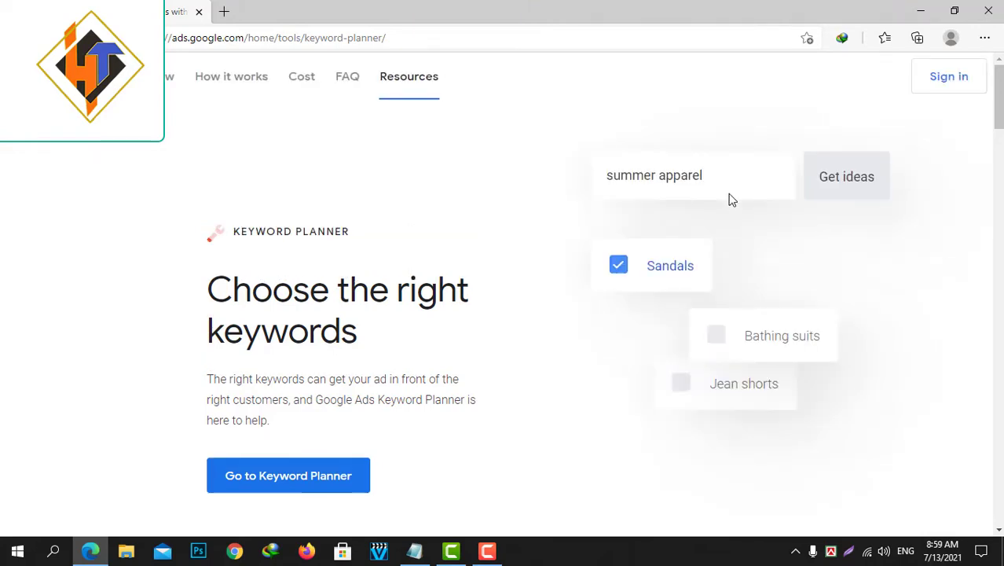
left_click(281, 483)
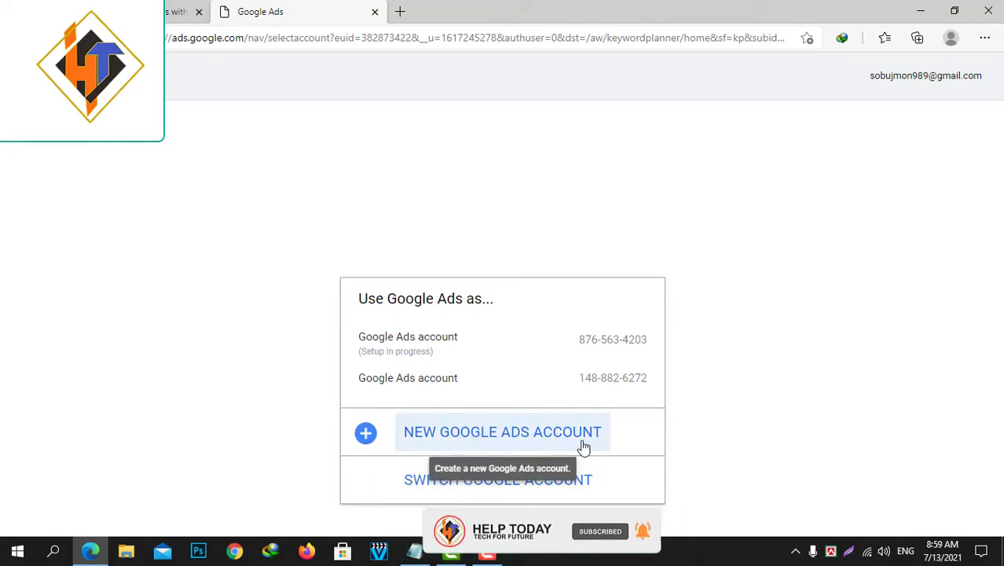
Step: Create a new Google Ads account with billing country Bangladesh, time zone (GMT+06:00) Bangladesh Time and currency US Dollar (USD $)
left_click(521, 438)
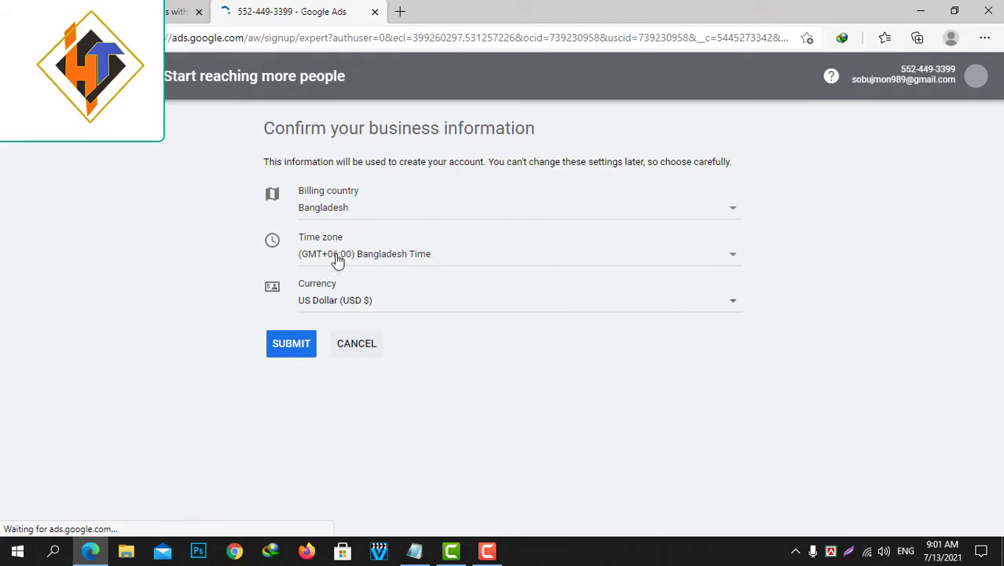
left_click(739, 213)
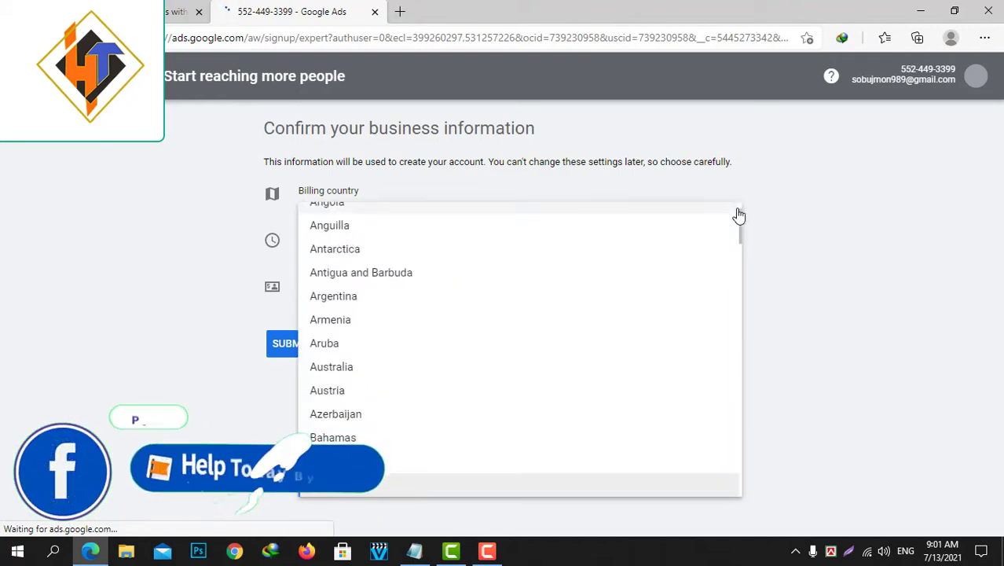
left_click(752, 292)
left_click(736, 270)
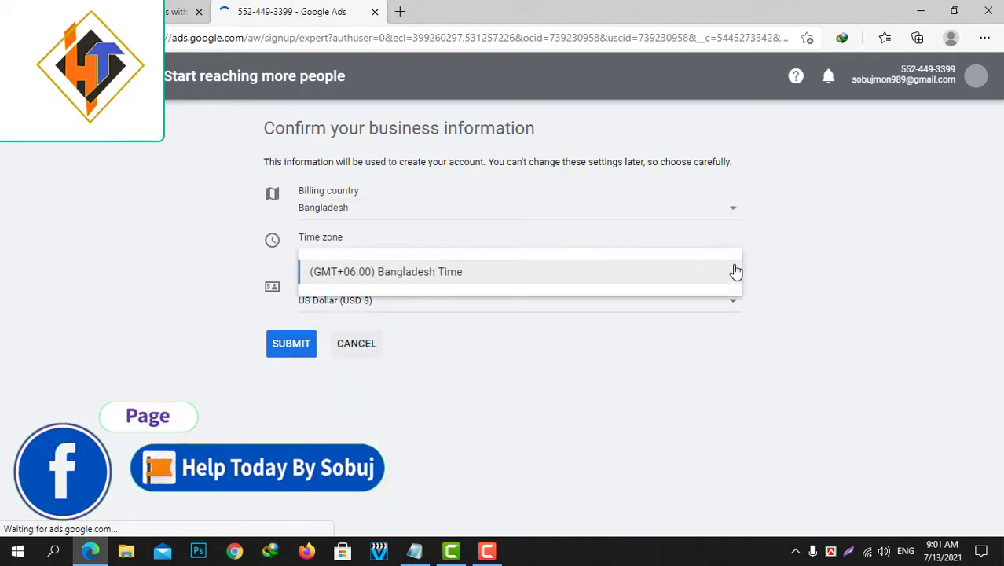
left_click(739, 304)
left_click(738, 304)
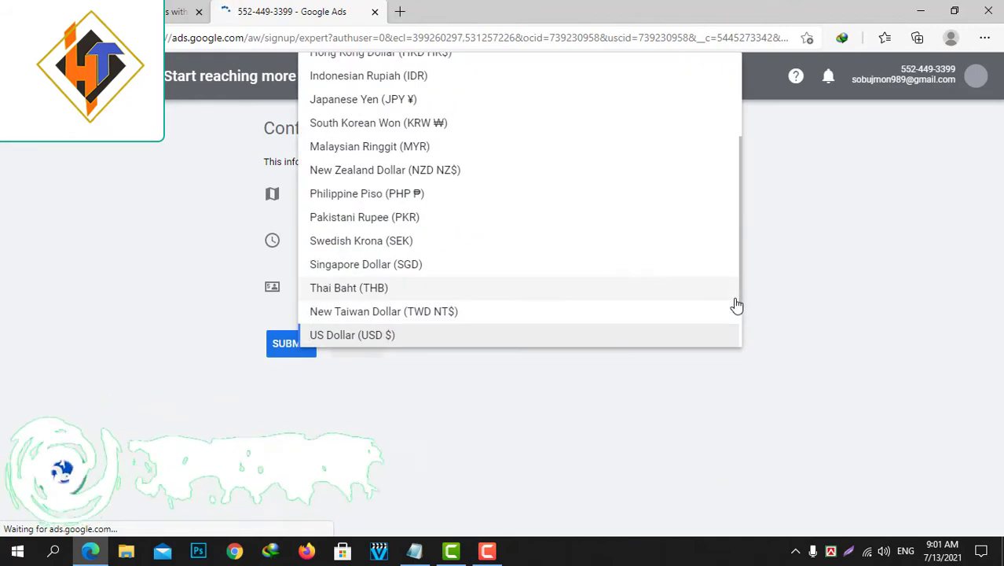
left_click(930, 347)
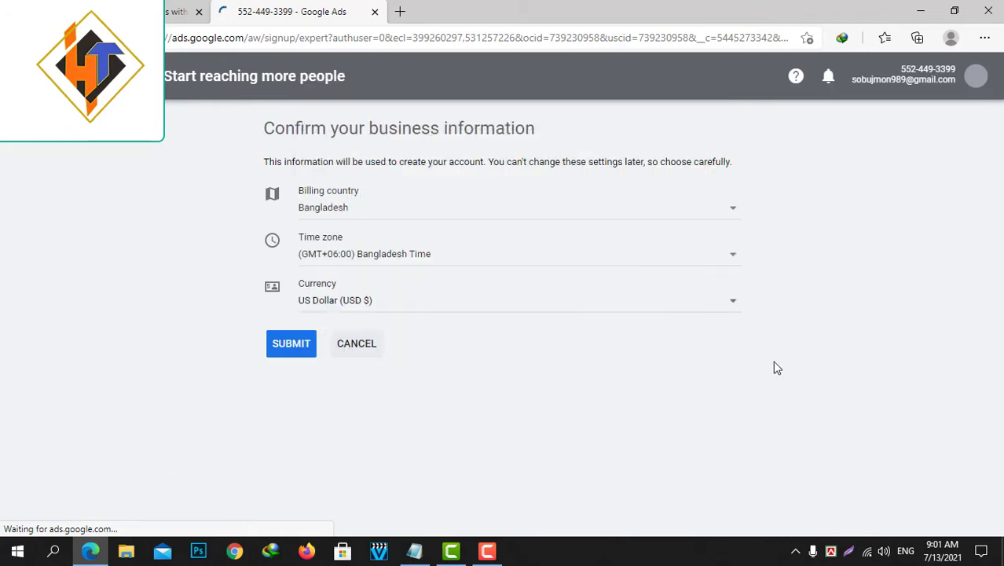
left_click(292, 344)
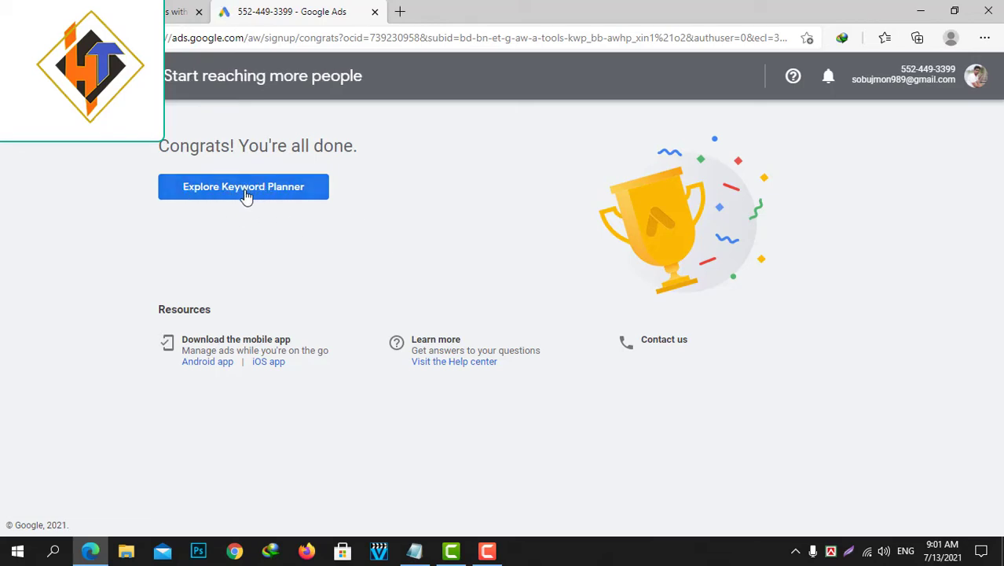
Step: Open Keyword Planner from the account completion page and dismiss the updates notice
left_click(279, 196)
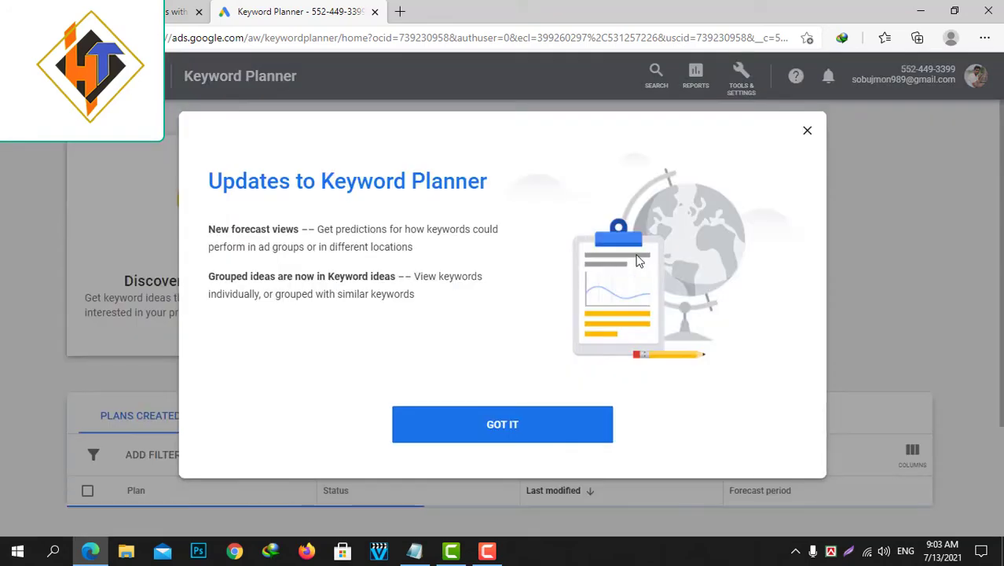
left_click(516, 430)
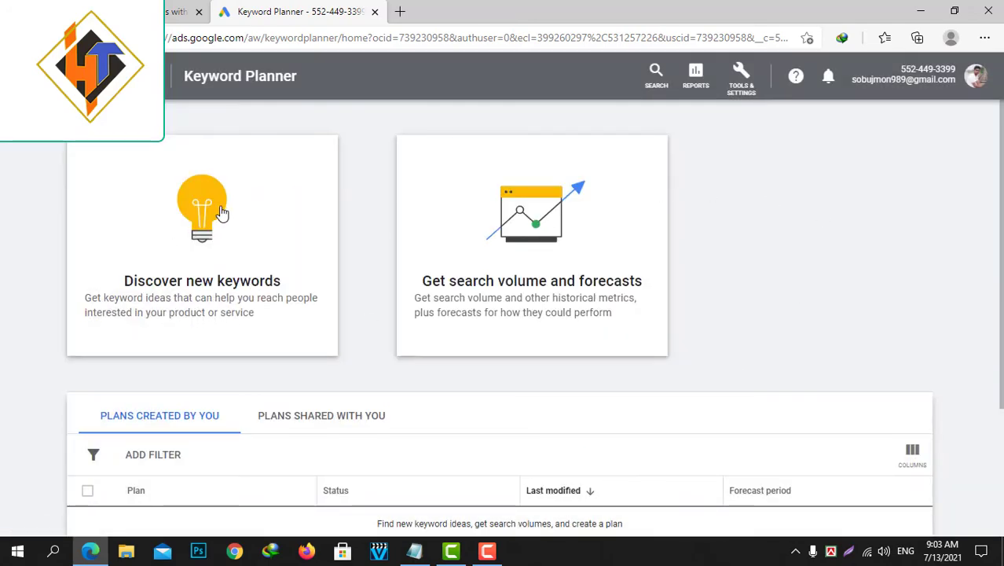
left_click(222, 212)
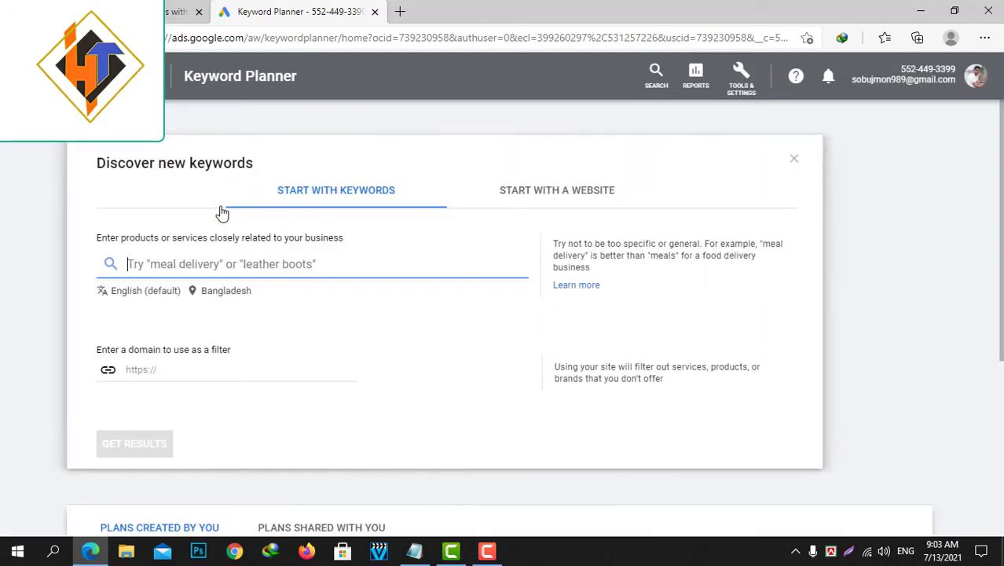
left_click(792, 163)
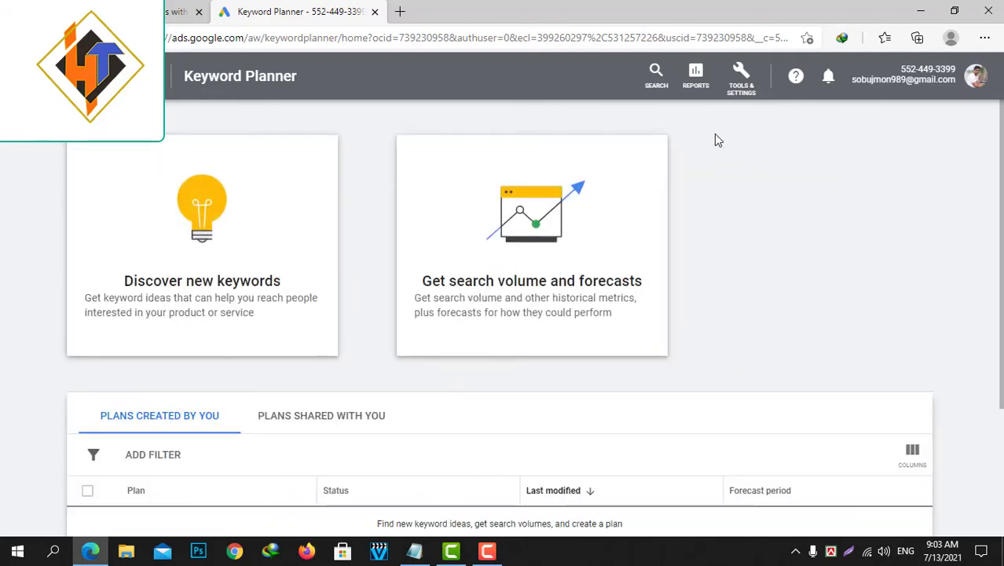
left_click(741, 84)
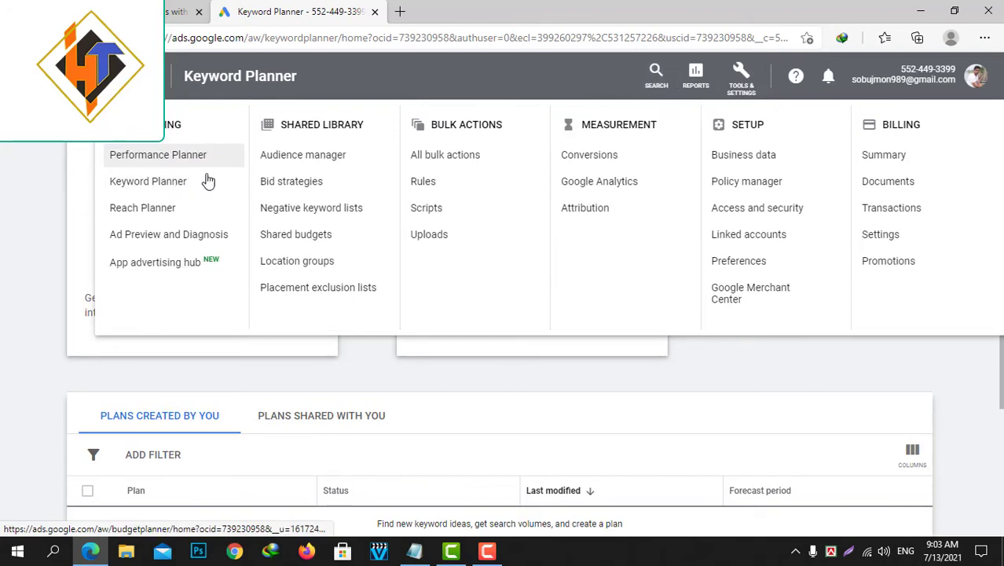
left_click(180, 189)
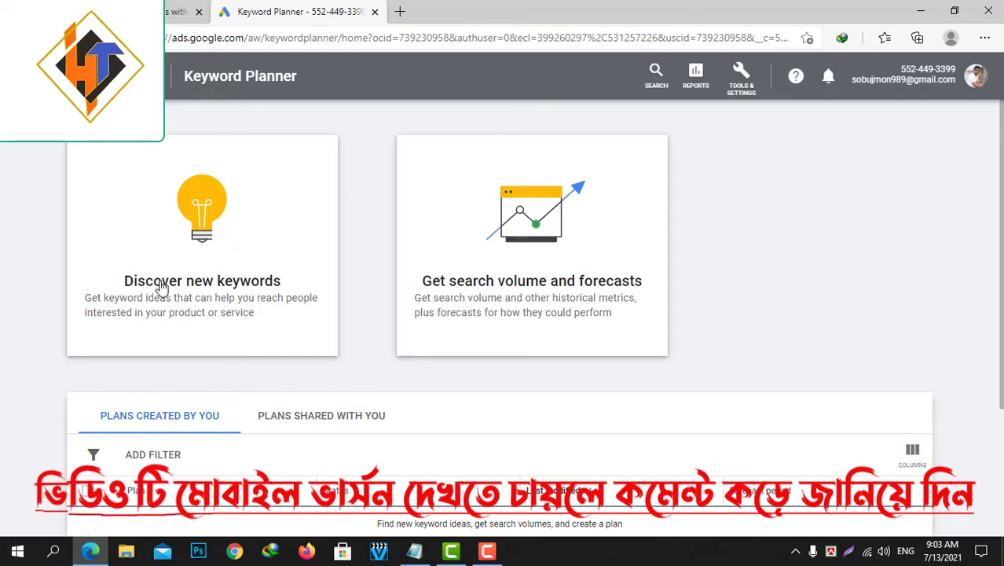
Step: Discover new keyword ideas for "Gmail", then close the keyword refinement pane and the satisfaction survey
left_click(263, 284)
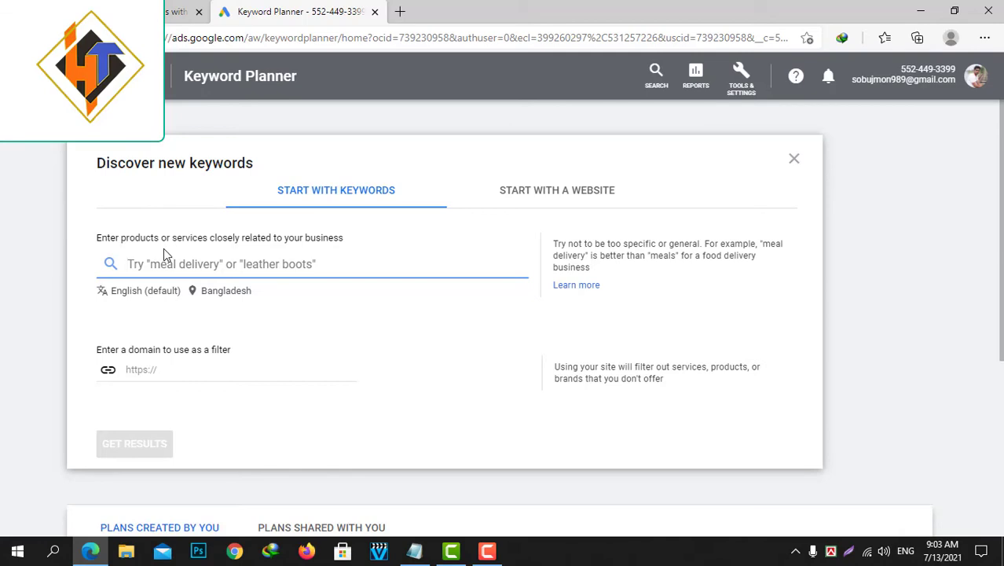
type("Gmail")
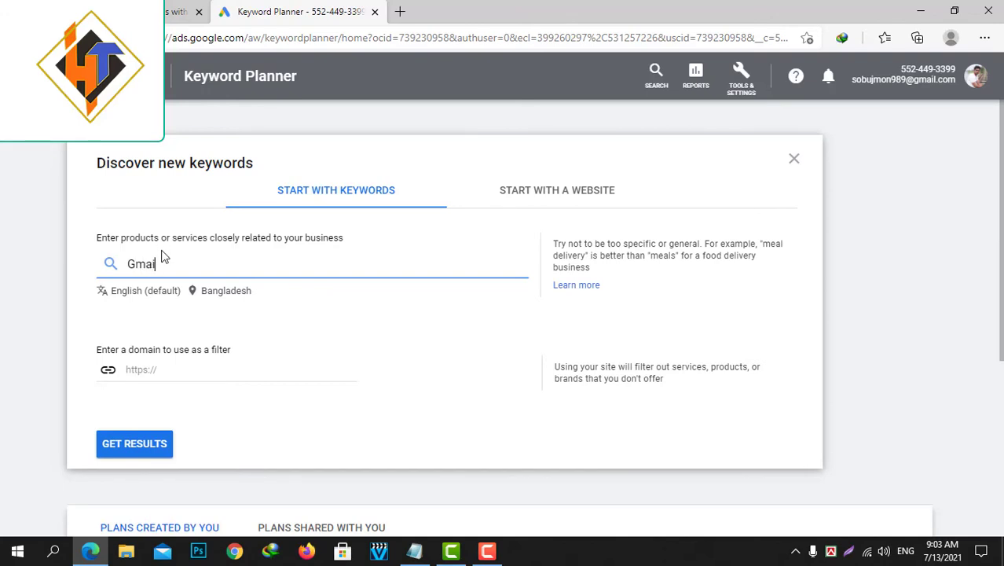
left_click(135, 444)
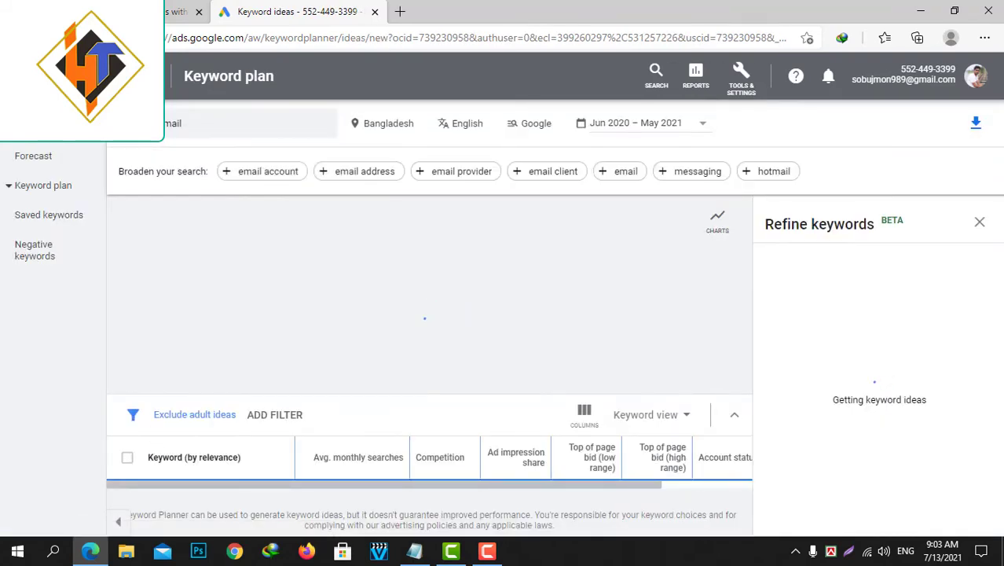
left_click(980, 221)
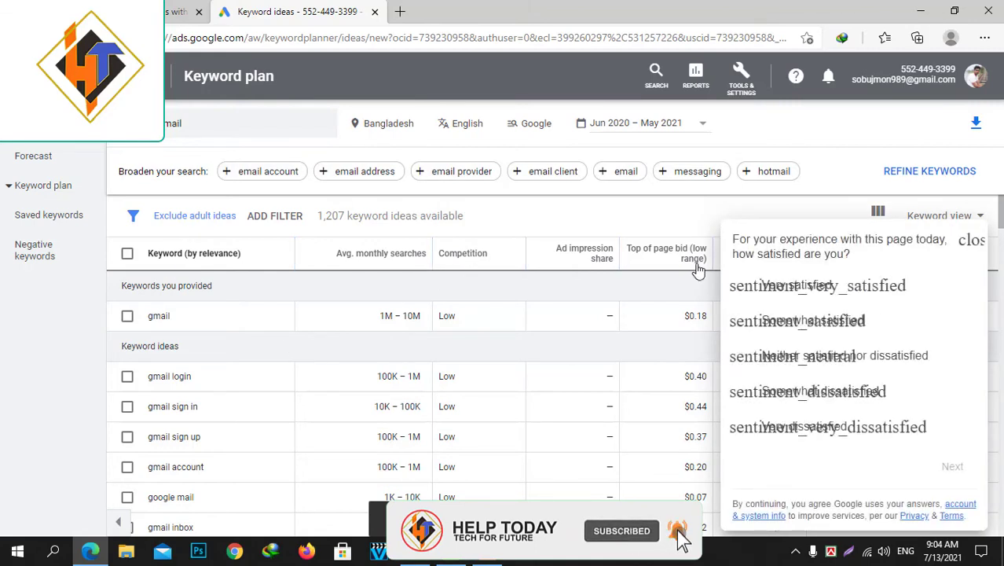
left_click(971, 239)
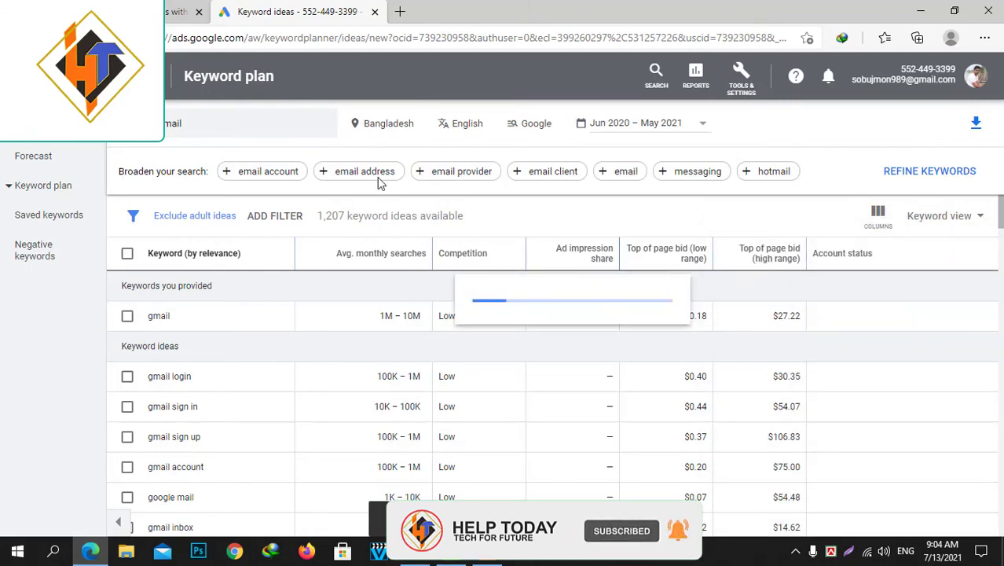
Step: Replace the targeted location Bangladesh with United States and set the search network to Google and search partners
left_click(392, 126)
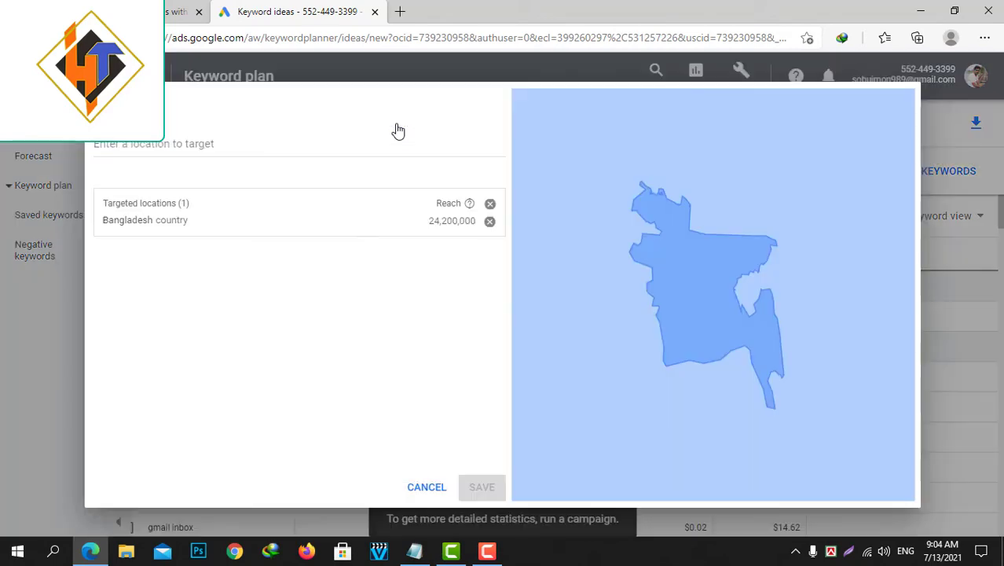
left_click(490, 222)
left_click(187, 143)
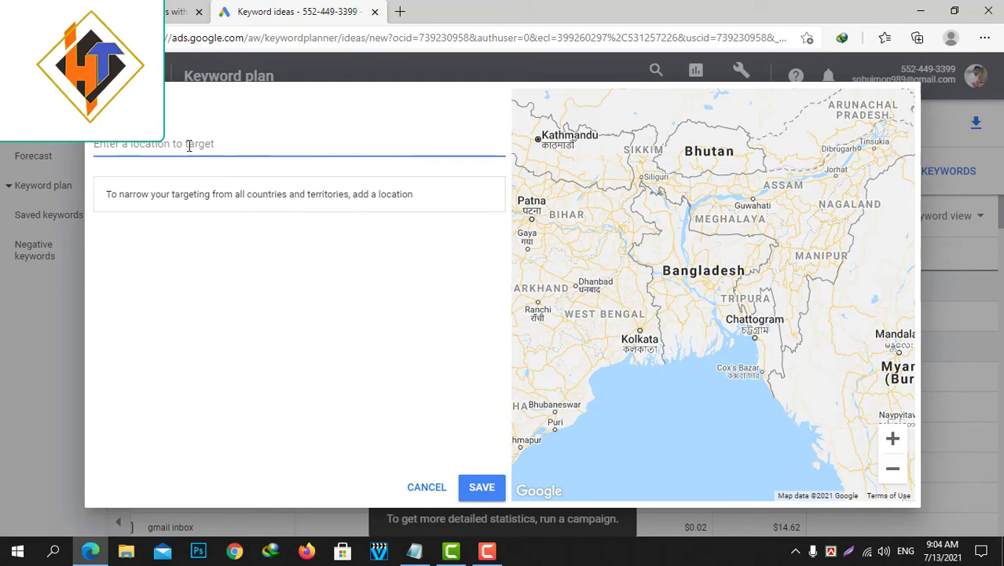
type("u")
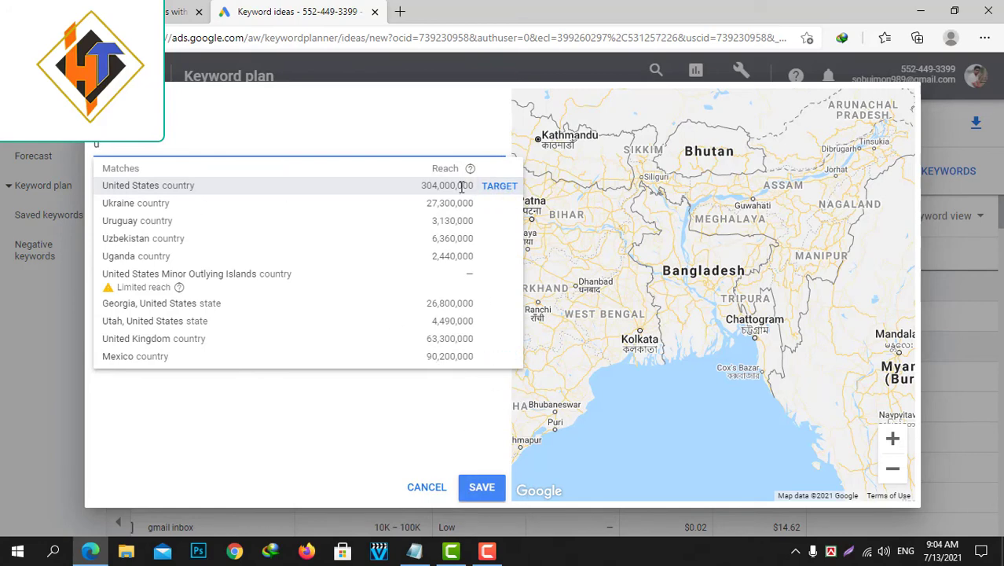
left_click(194, 189)
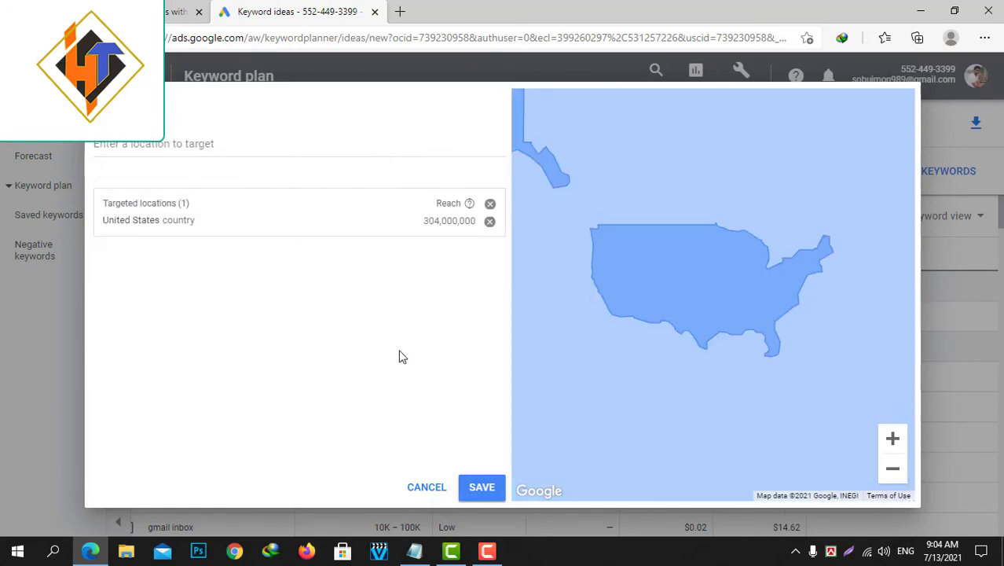
left_click(475, 489)
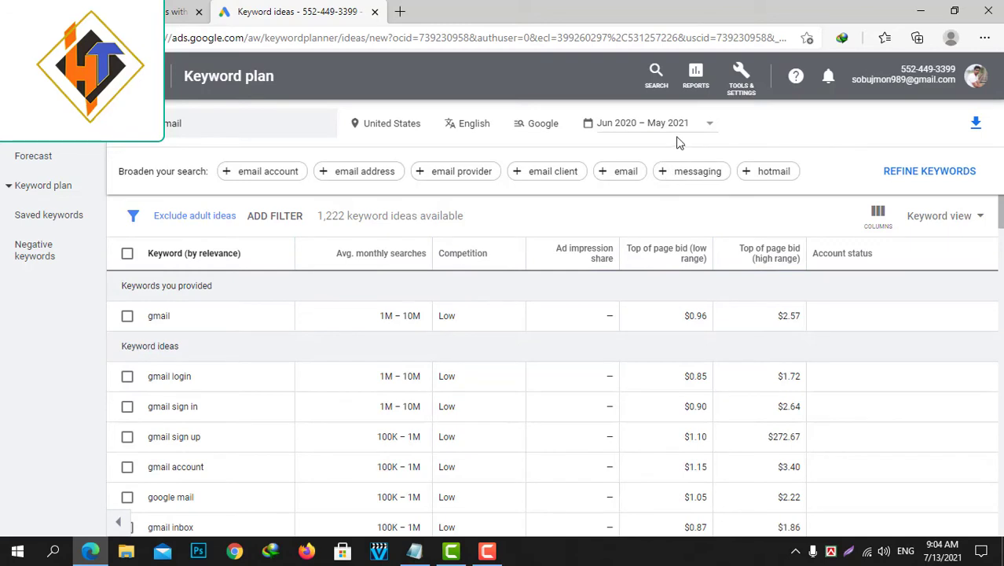
left_click(543, 128)
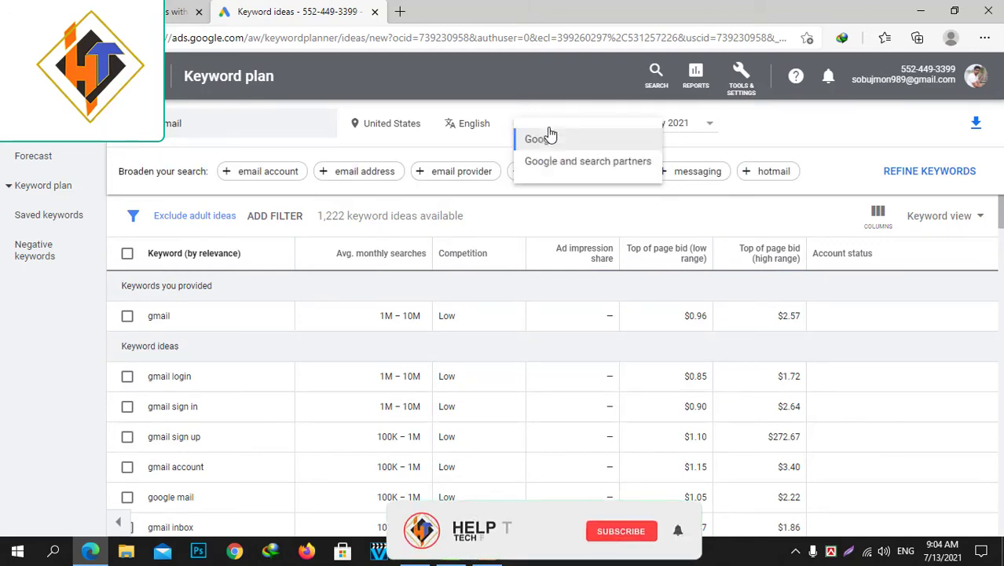
left_click(588, 168)
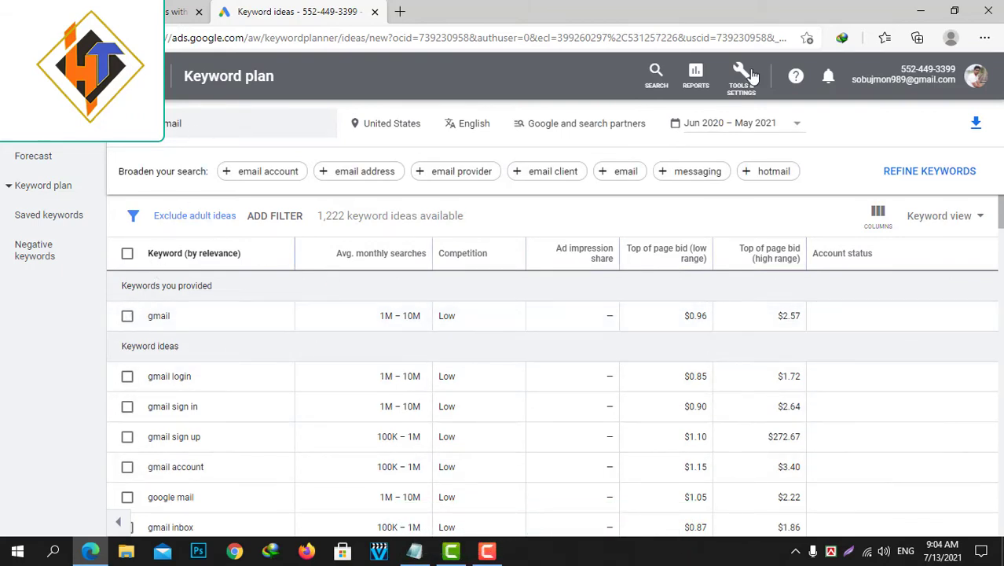
Step: Sort the keyword ideas by high-range top of page bid, highest first, and look through the top keywords
left_click(774, 252)
left_click(783, 259)
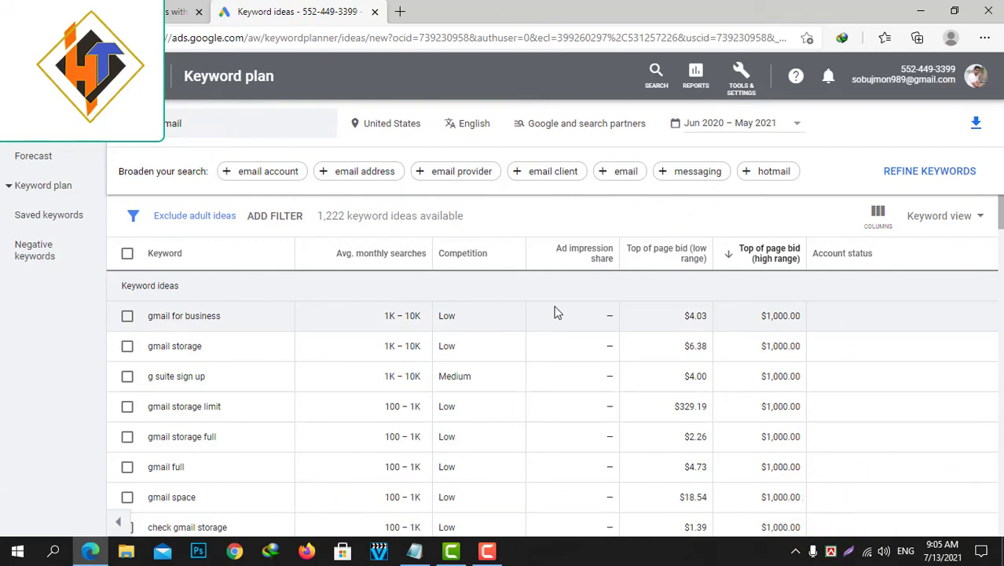
scroll(525, 322, "down", 4)
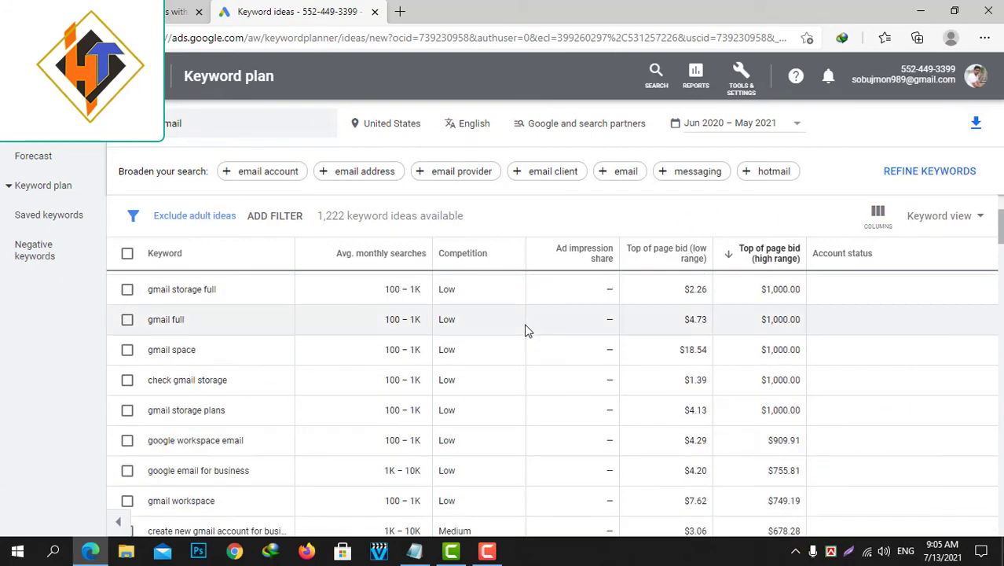
Step: Look through the high-bid keyword ideas, comparing their monthly searches, competition and top of page bids
scroll(528, 330, "down", 1)
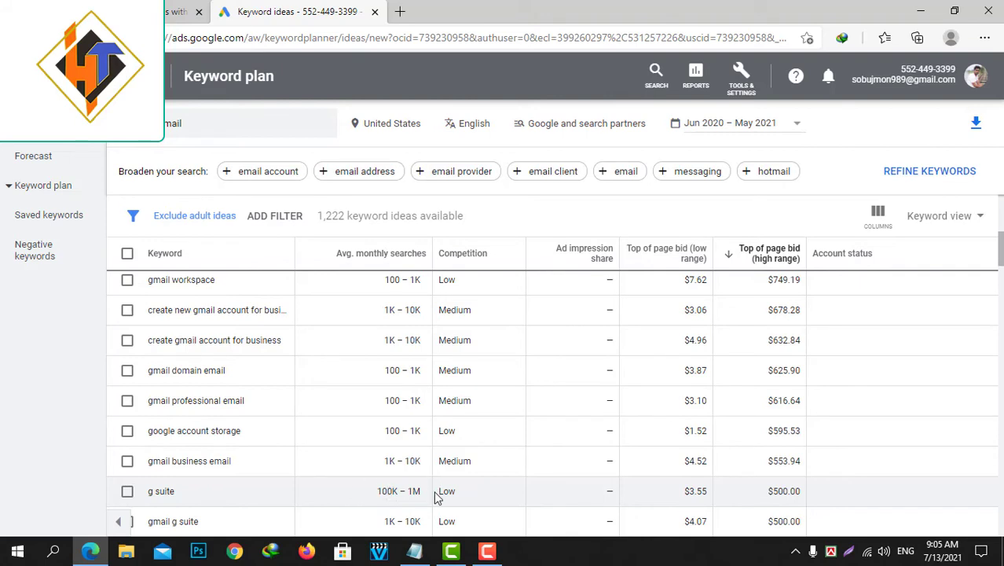
scroll(440, 483, "down", 2)
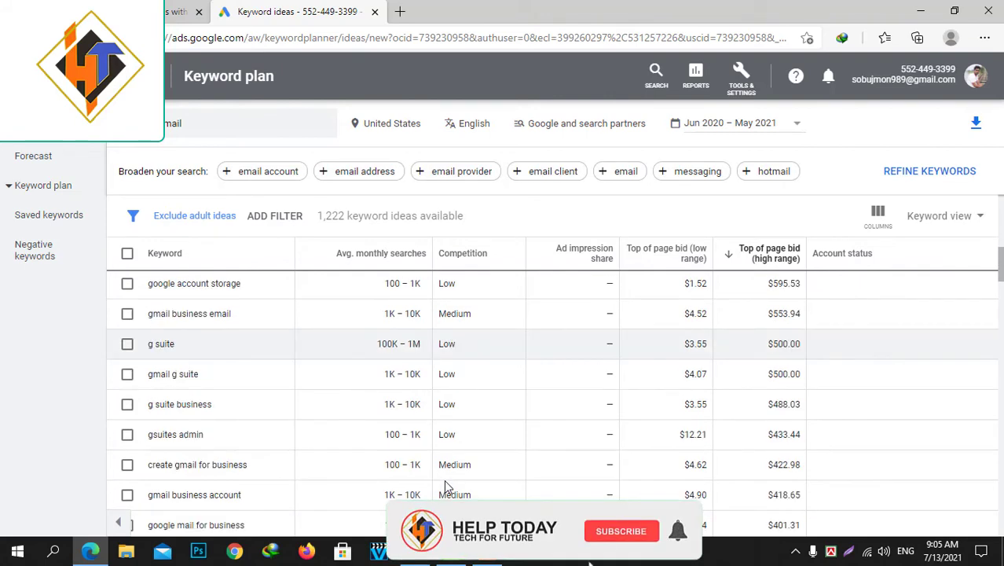
scroll(436, 495, "down", 3)
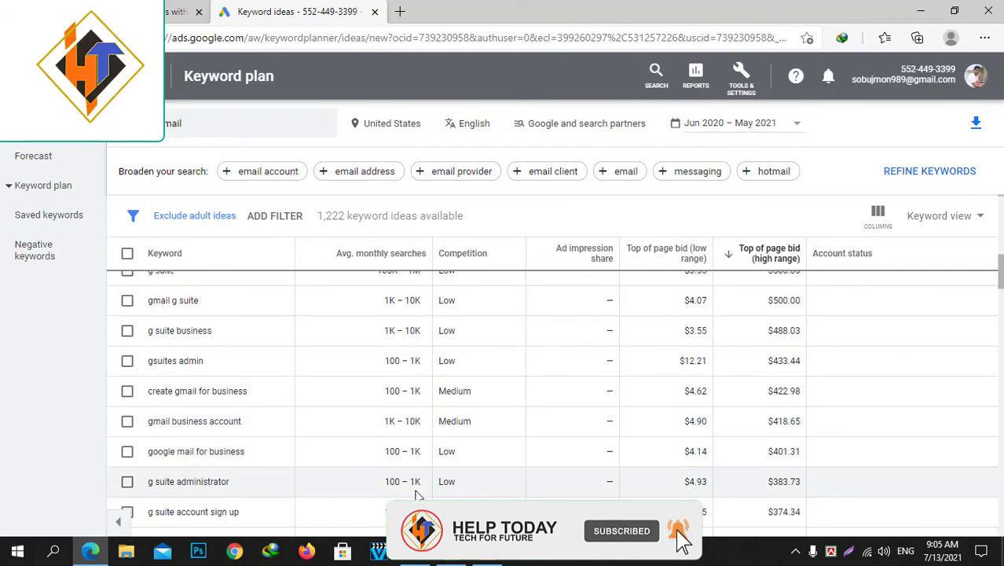
scroll(440, 500, "down", 3)
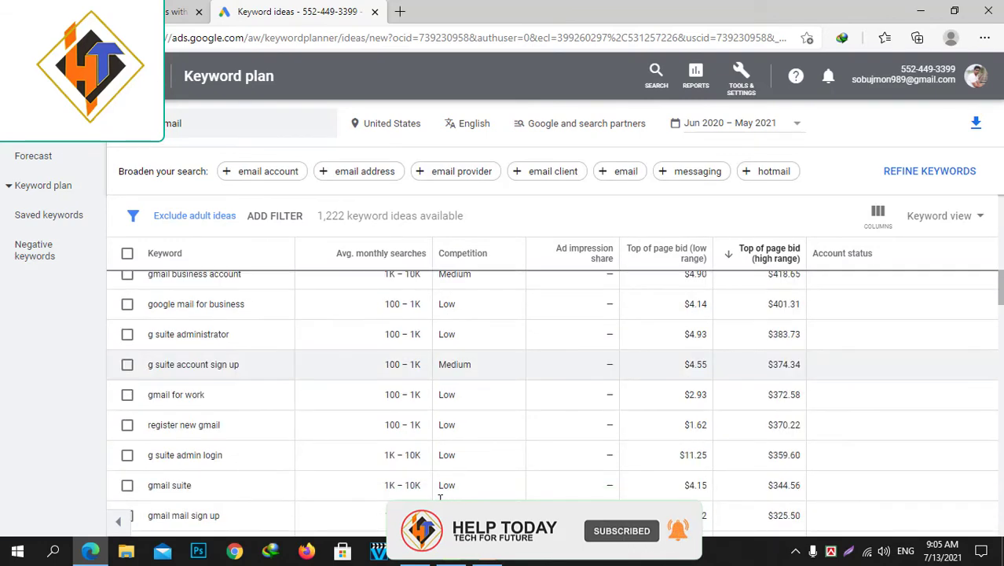
scroll(439, 499, "down", 1)
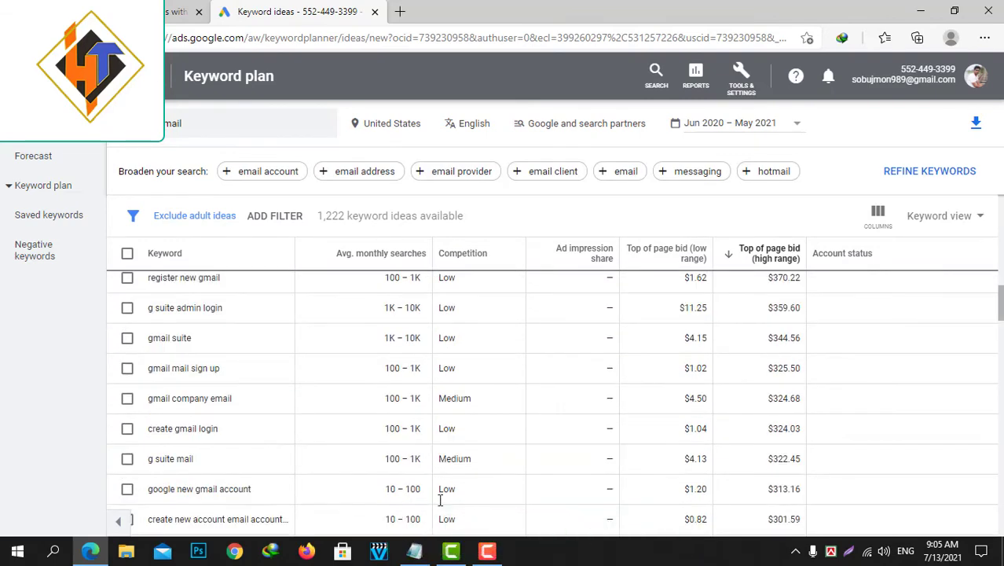
scroll(439, 500, "down", 4)
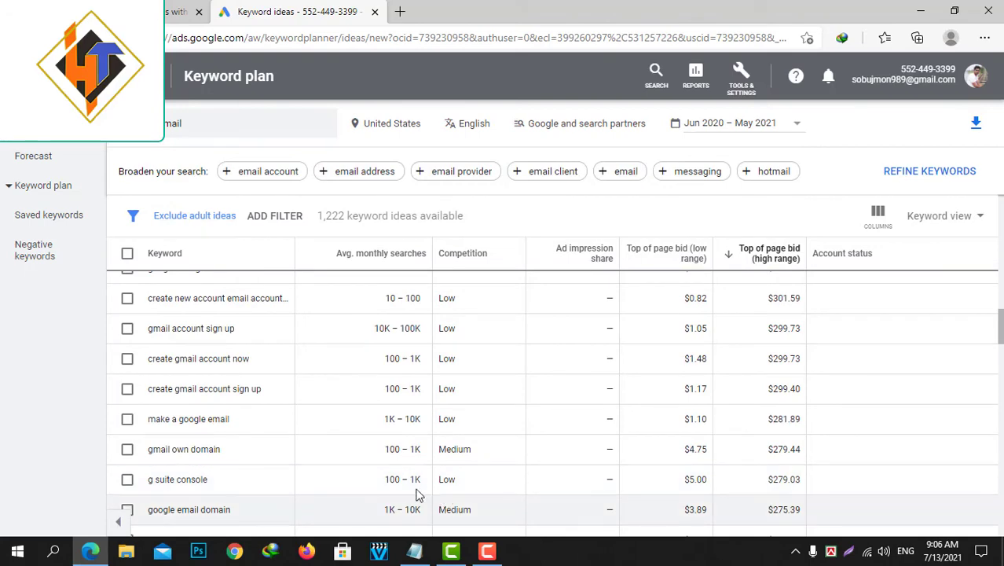
scroll(416, 490, "up", 1)
scroll(424, 488, "up", 5)
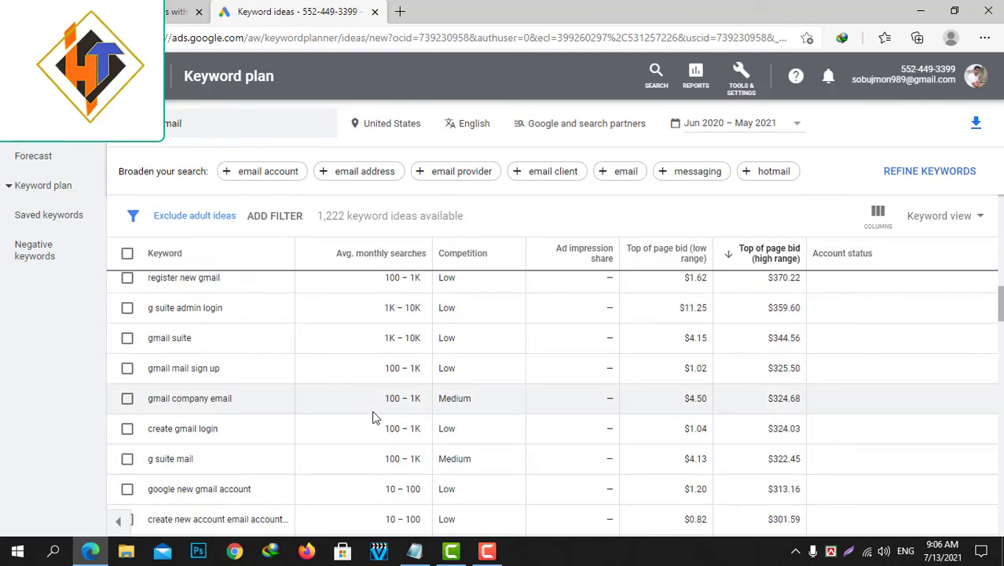
scroll(417, 397, "up", 3)
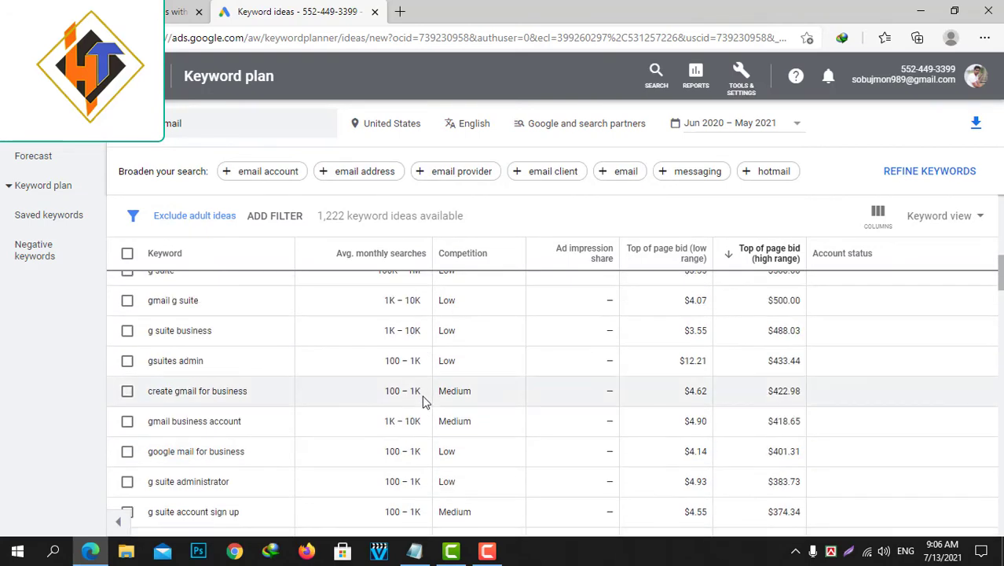
scroll(492, 420, "up", 3)
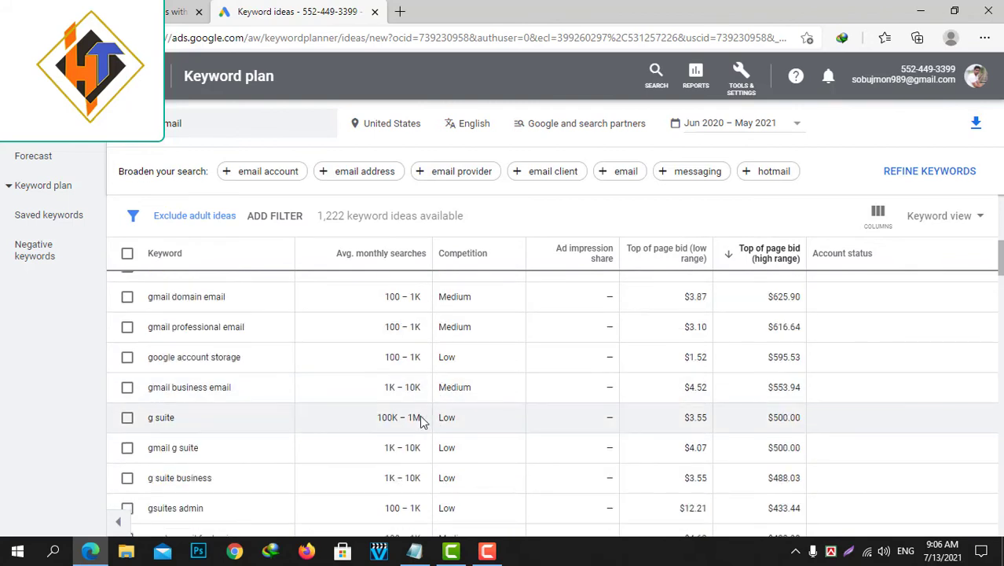
Step: Examine the "g suite" keyword's average monthly searches, low-range top of page bid and competition
triple_click(166, 417)
triple_click(396, 417)
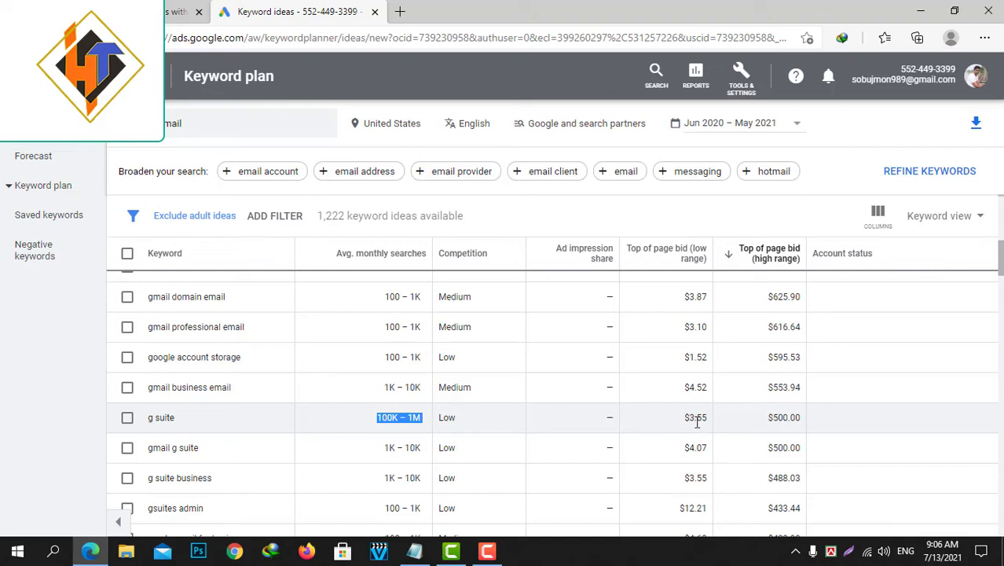
double_click(696, 417)
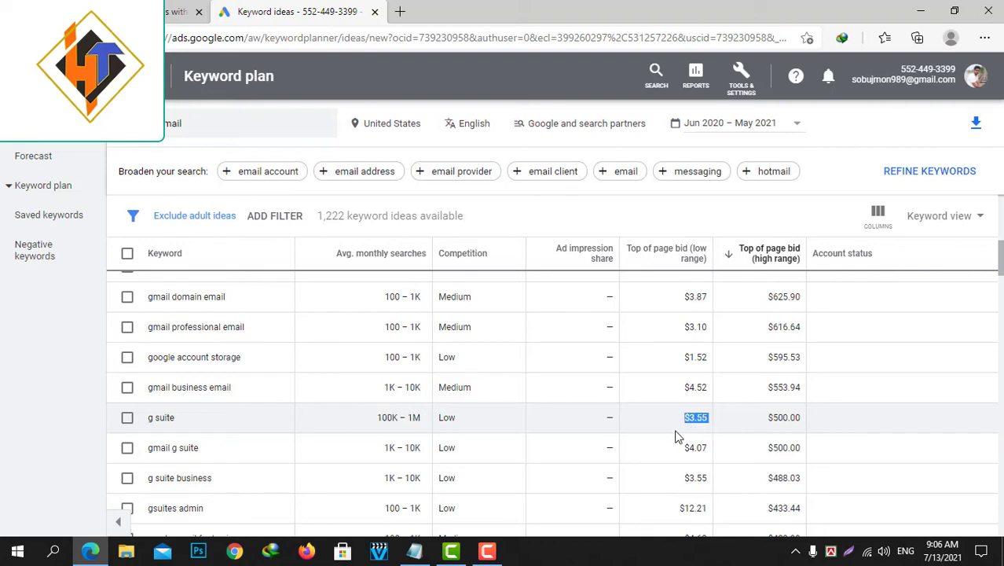
left_click(704, 419)
double_click(163, 420)
left_click(162, 420)
double_click(162, 420)
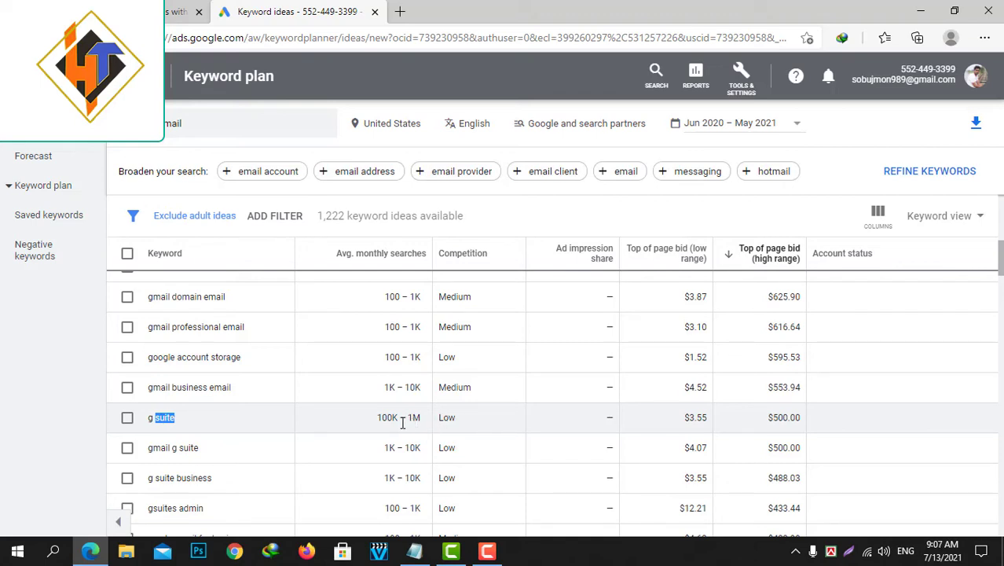
double_click(451, 418)
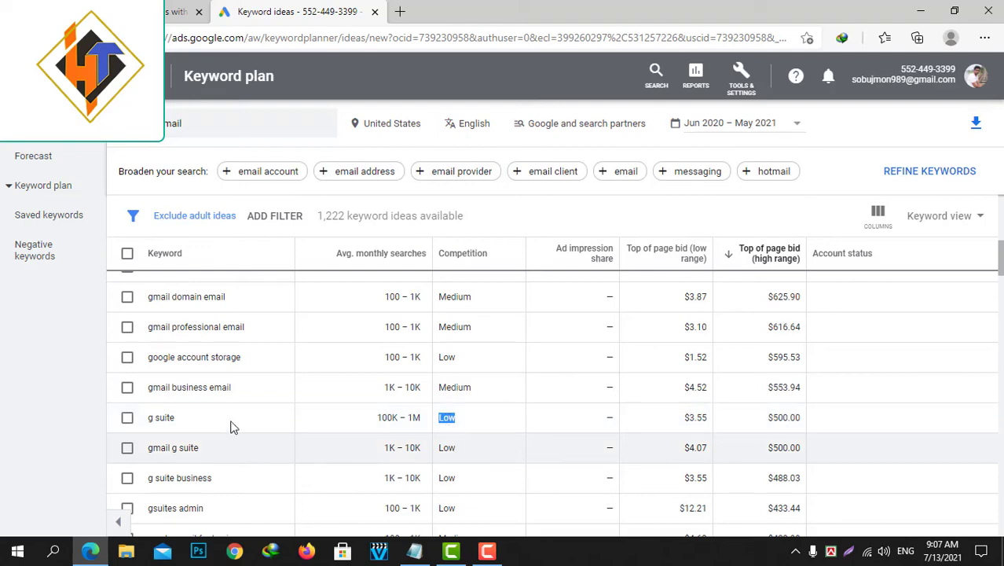
Step: Select the keywords "gmail for business", "gmail storage" and "gmail storage limit" and copy them to the clipboard
scroll(205, 377, "up", 1)
scroll(202, 366, "up", 5)
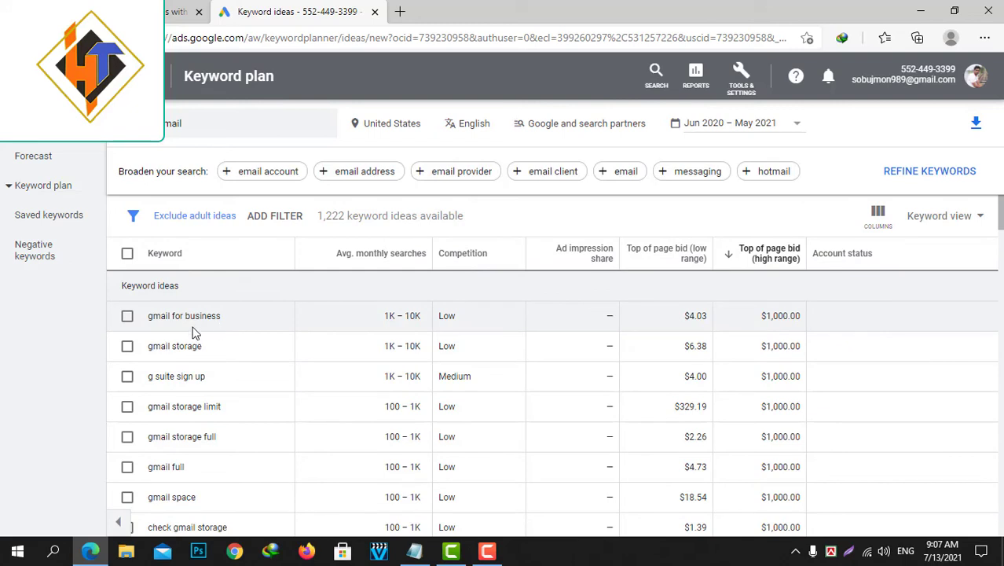
left_click(127, 317)
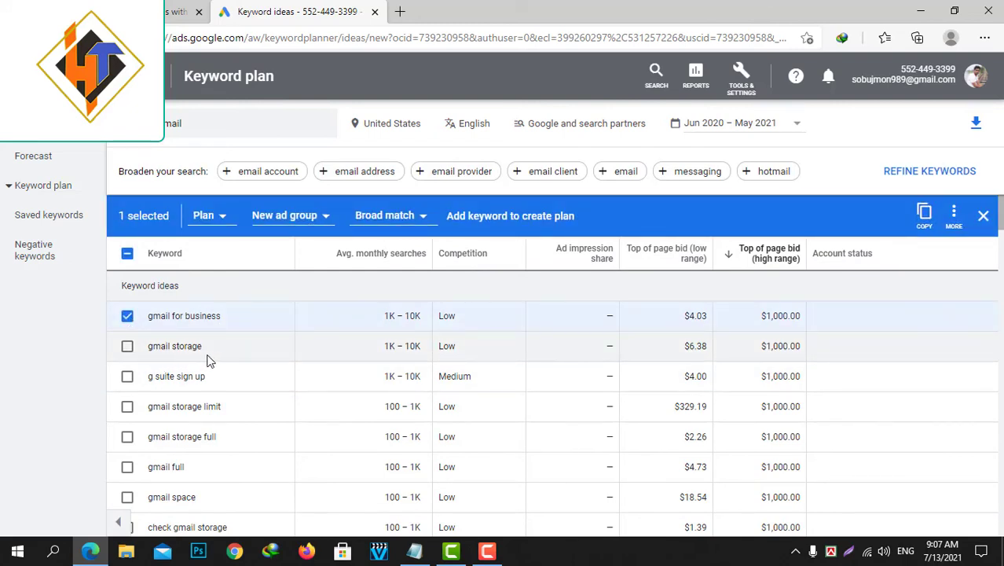
left_click(127, 348)
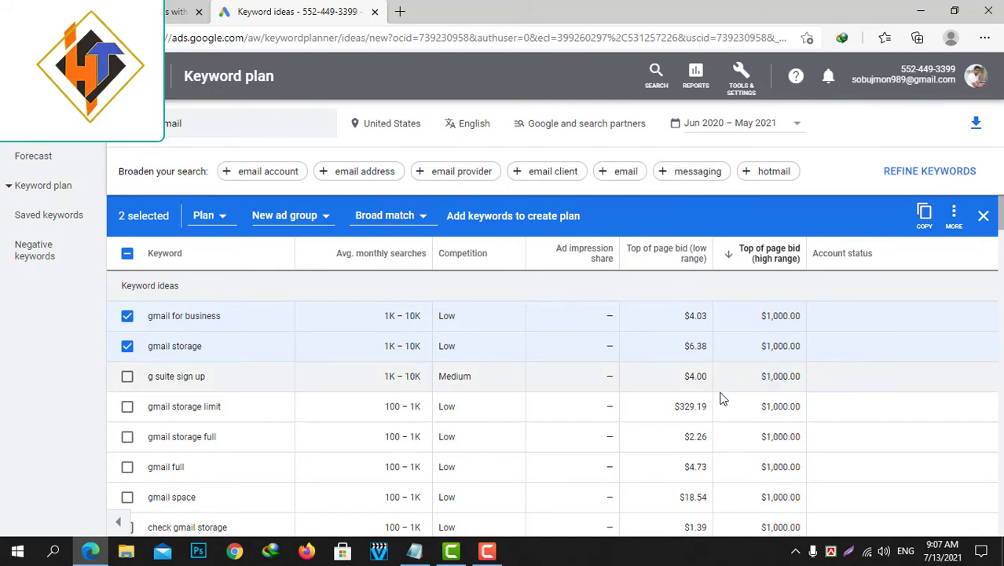
double_click(701, 407)
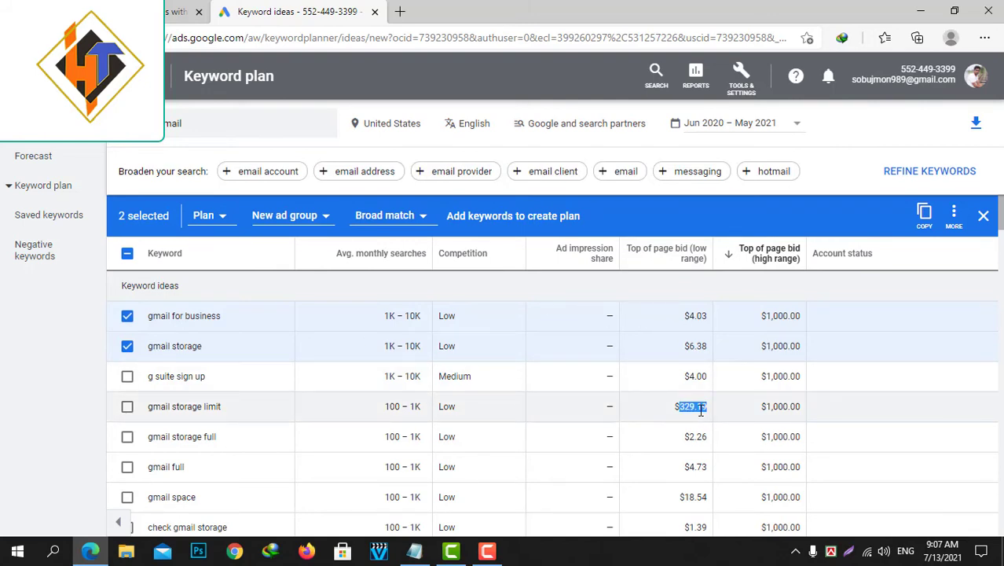
left_click(703, 408)
left_click(128, 408)
double_click(695, 406)
left_click(924, 214)
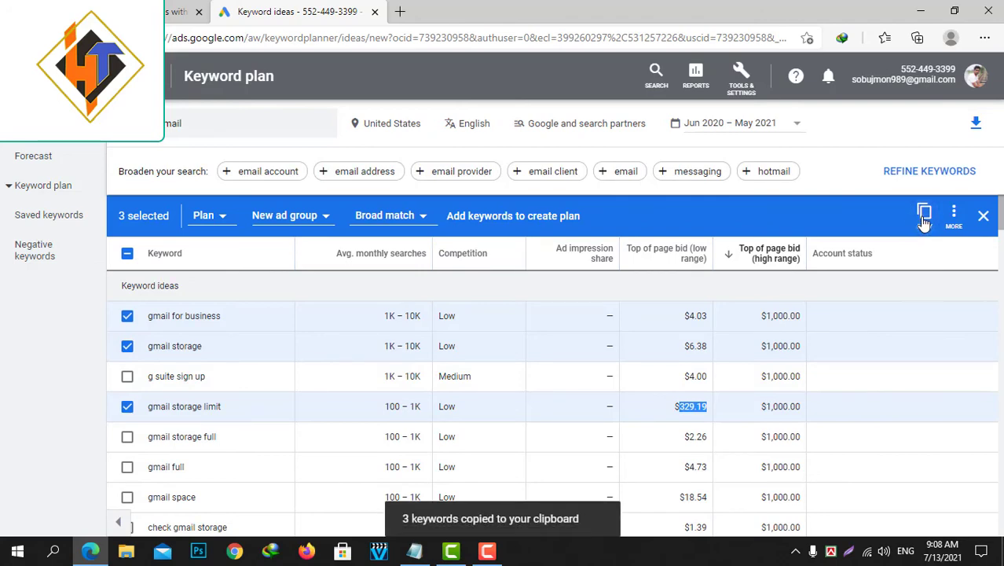
Step: Create a new Rich Text Document on the desktop, open it in WordPad and paste the copied keywords
left_click(921, 11)
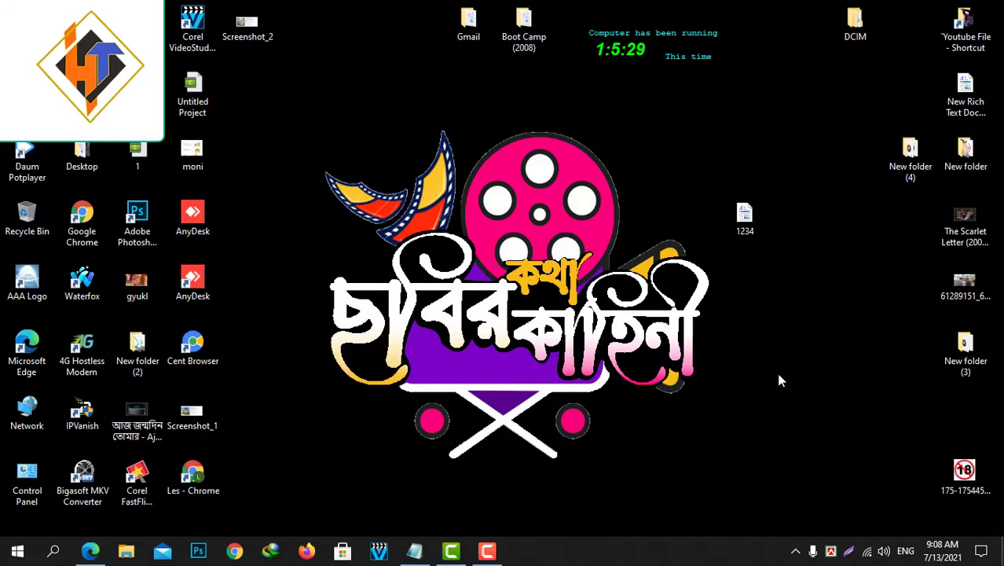
right_click(803, 332)
mouse_move(860, 475)
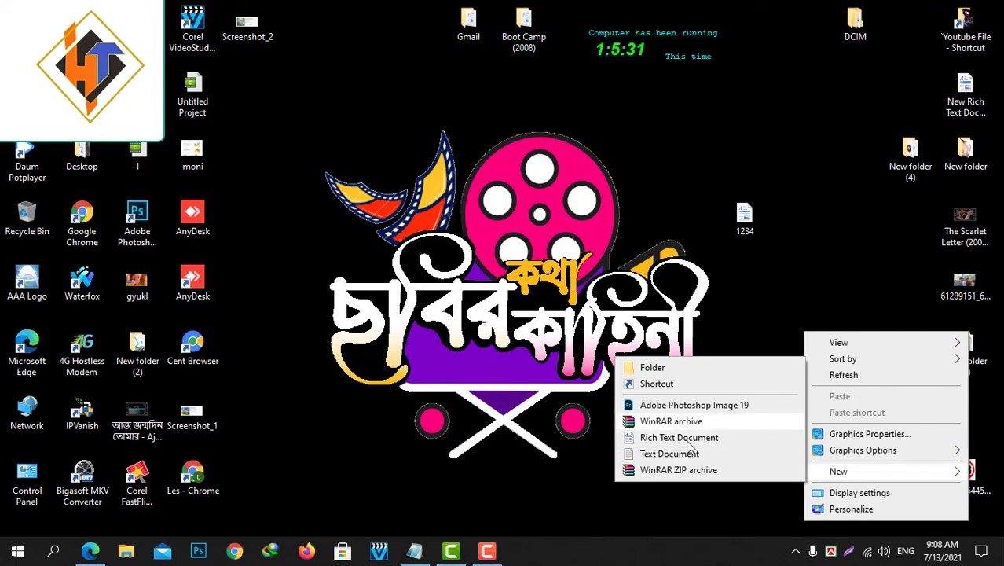
left_click(715, 437)
left_click(812, 344)
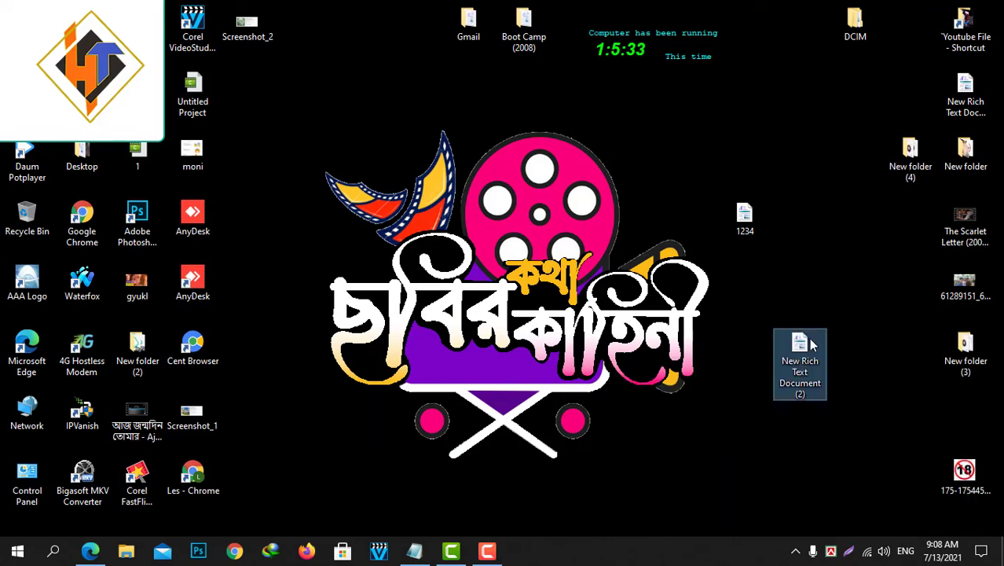
double_click(812, 344)
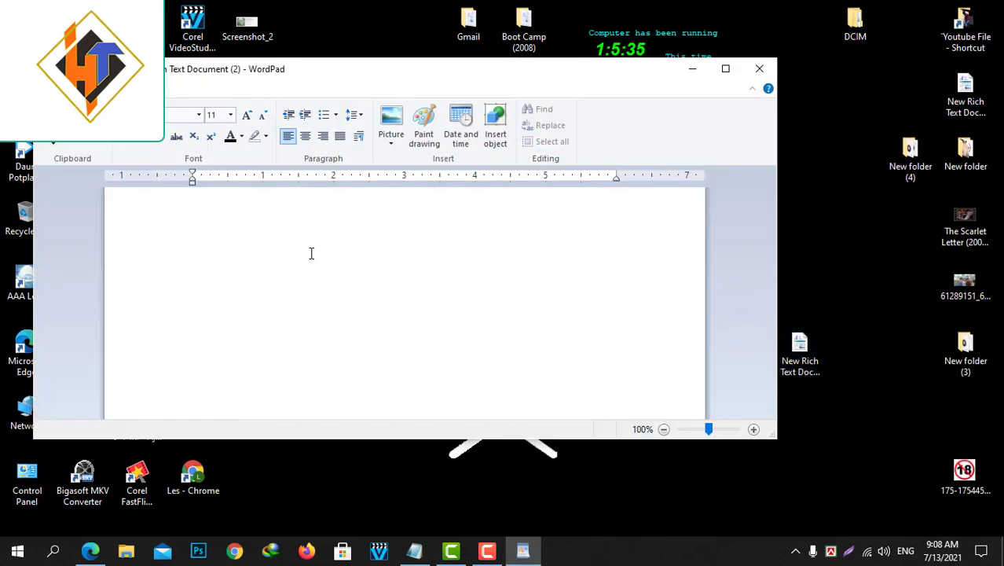
right_click(250, 219)
left_click(323, 257)
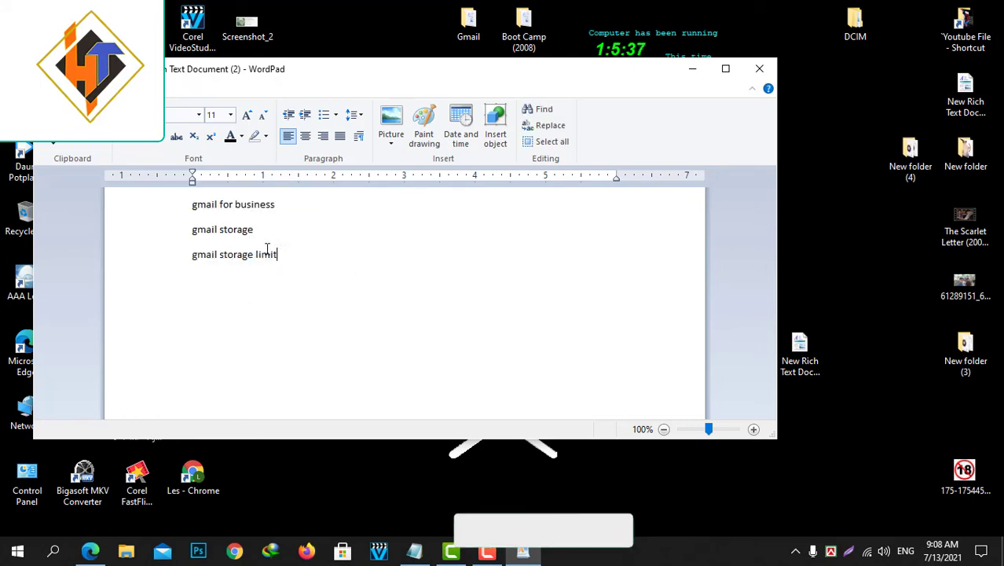
key("ctrl+a")
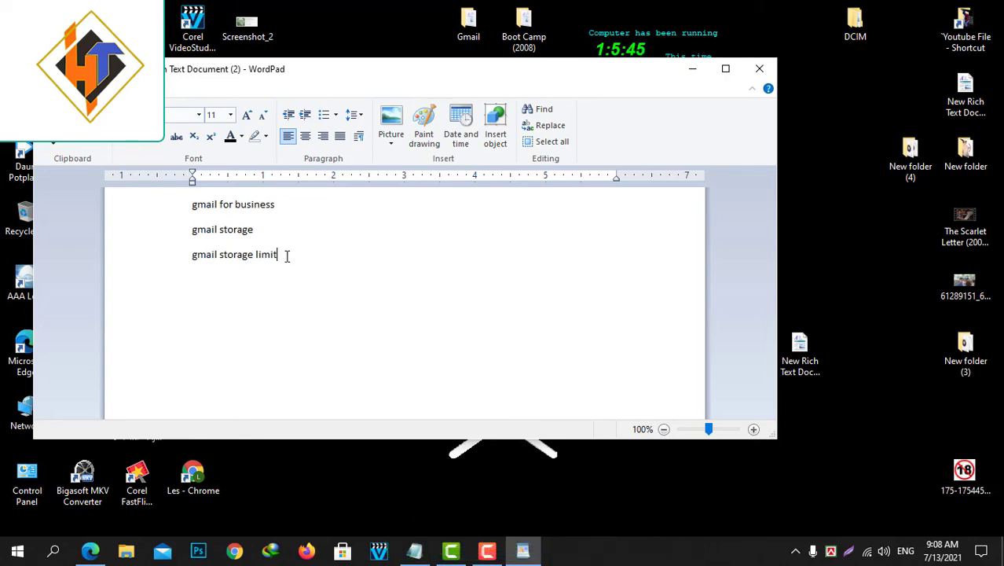
triple_click(263, 260)
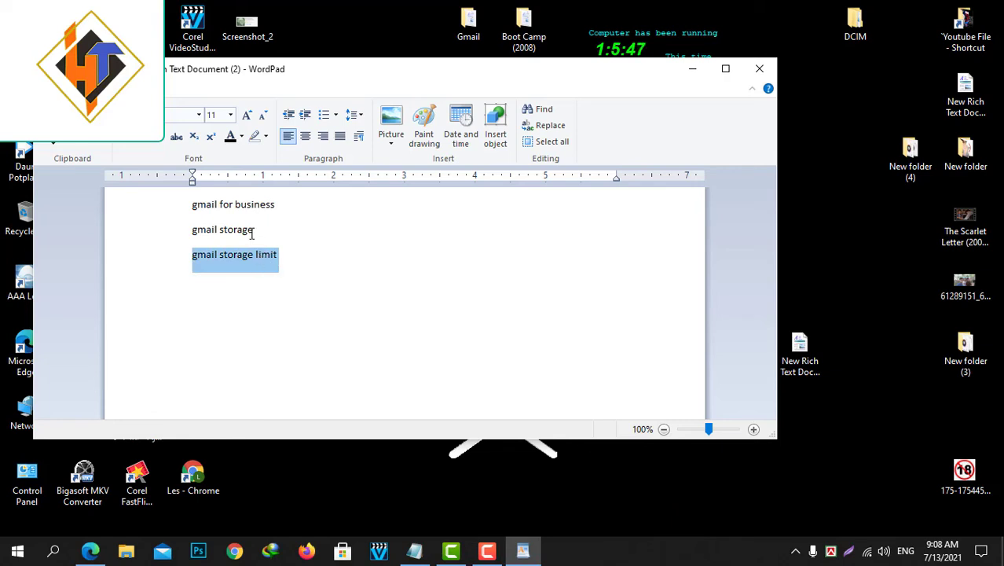
triple_click(242, 202)
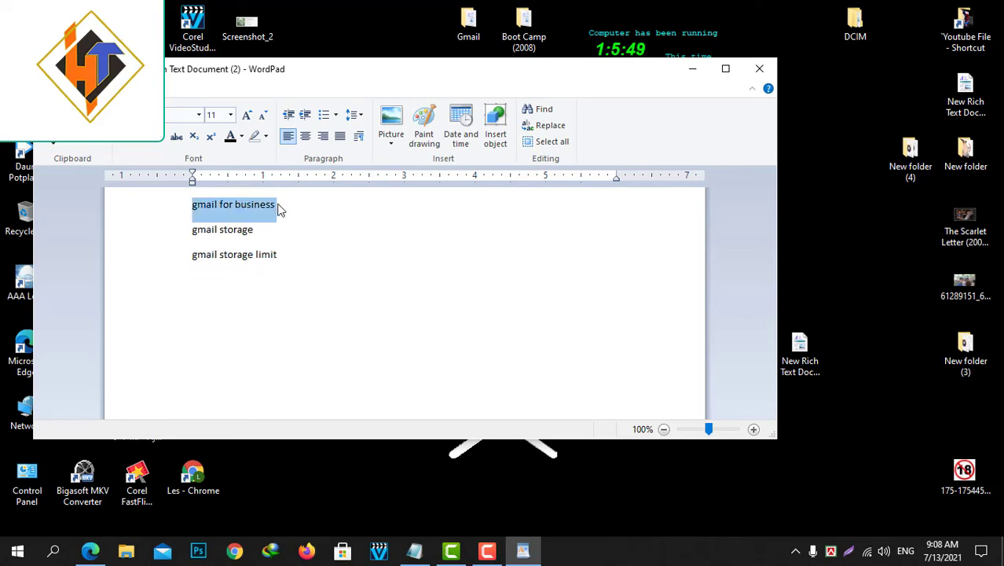
left_click(279, 207)
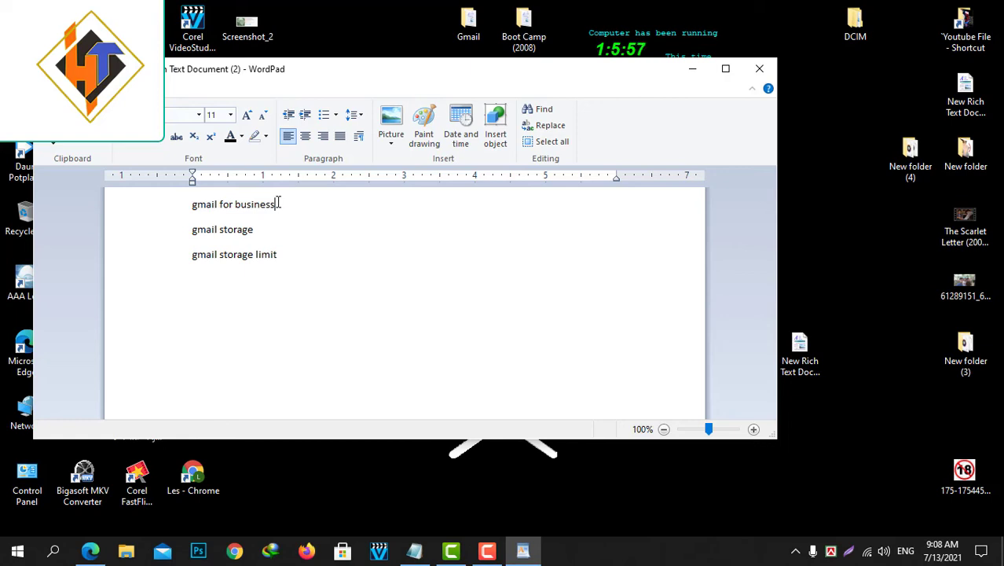
double_click(250, 254)
left_click(251, 254)
triple_click(251, 254)
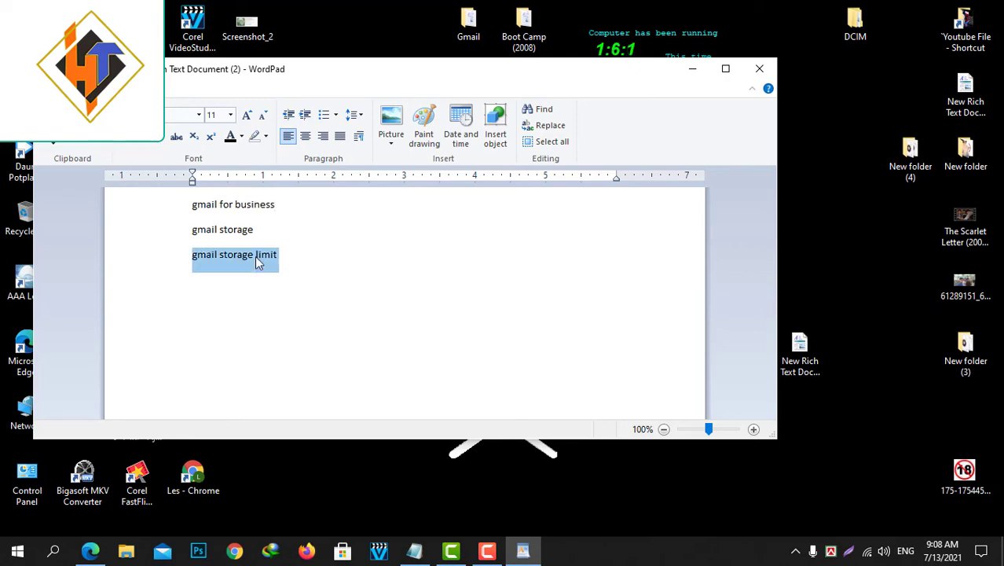
triple_click(242, 209)
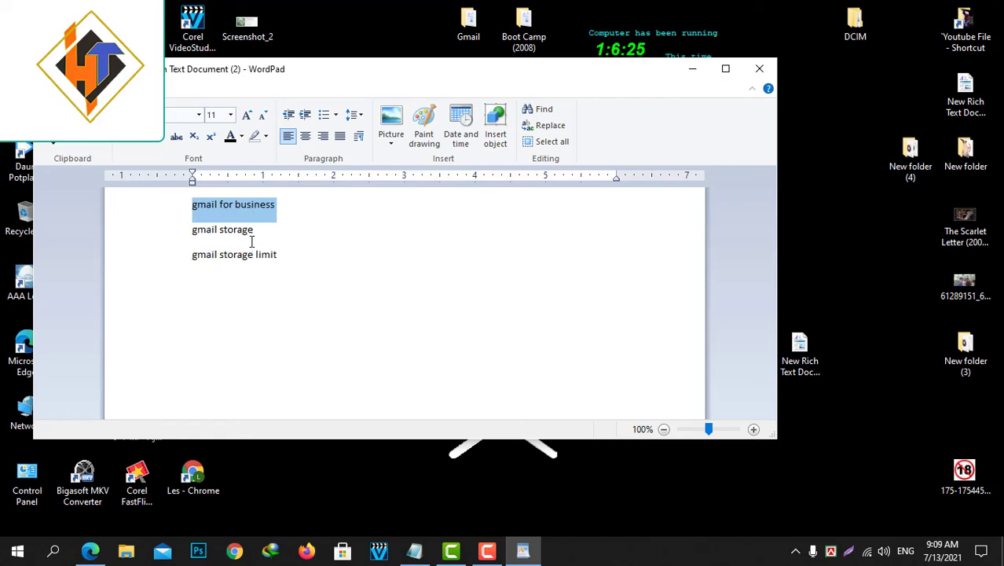
left_click(302, 260, "shift")
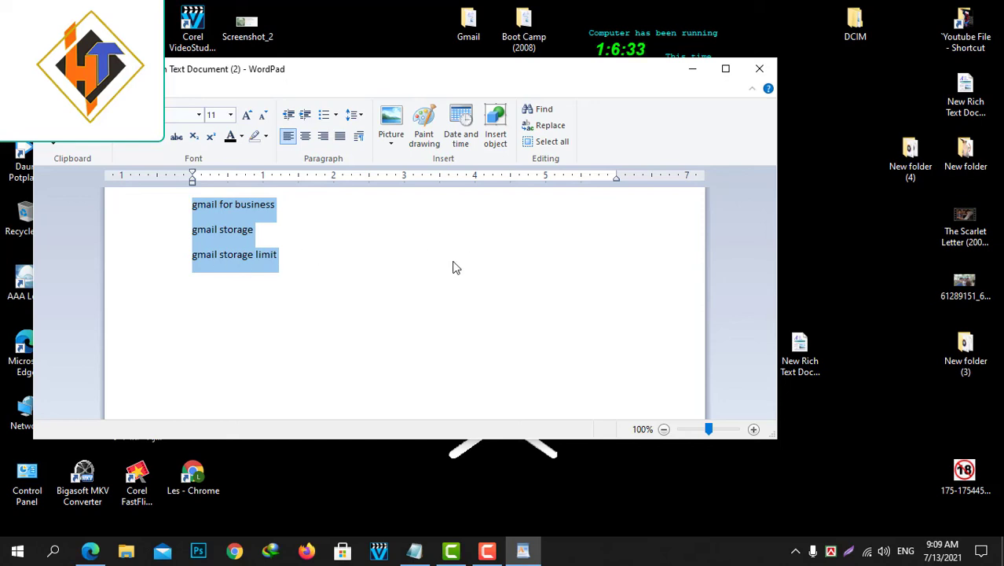
left_click(266, 260)
left_click(292, 257)
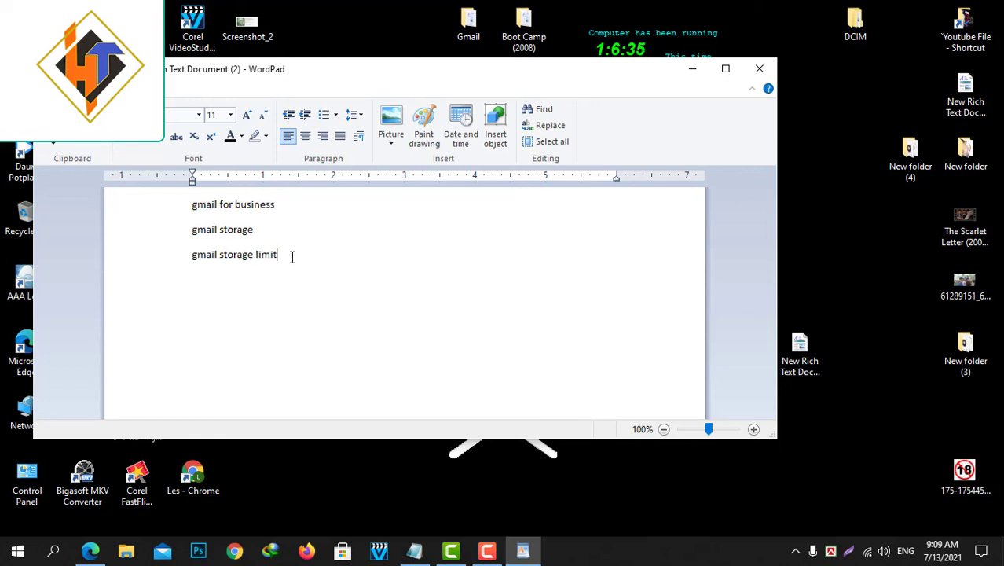
key("ctrl+a")
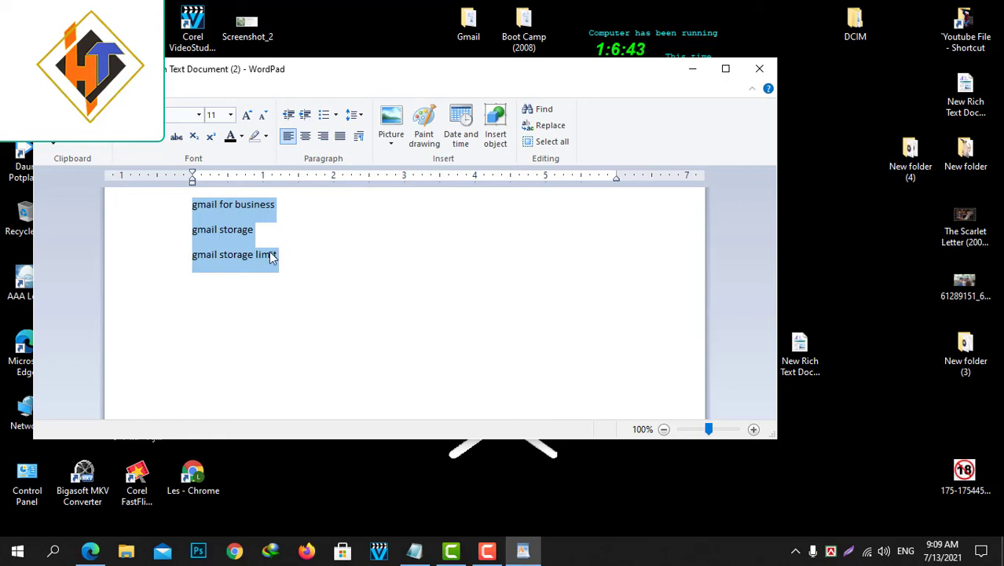
left_click(288, 259)
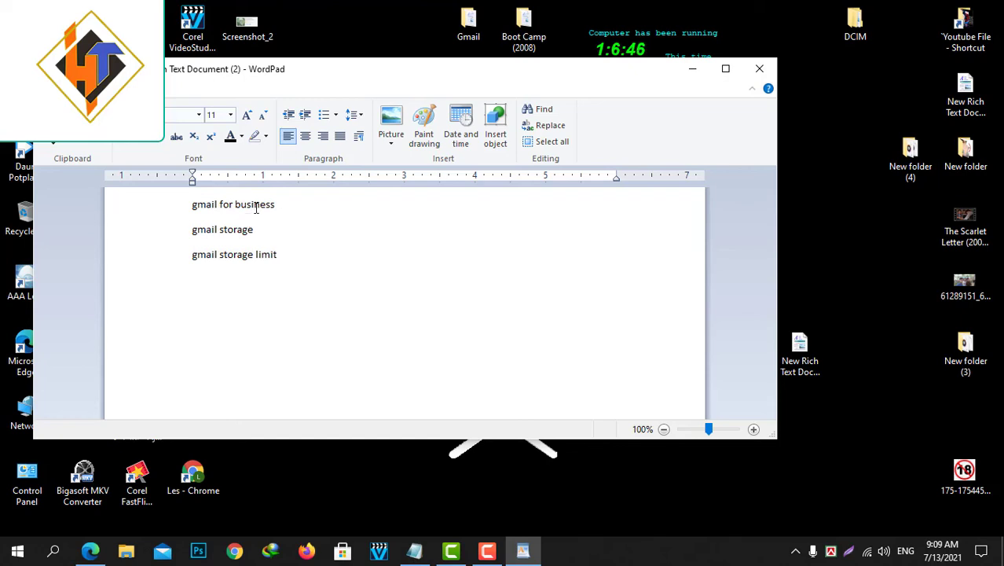
triple_click(243, 256)
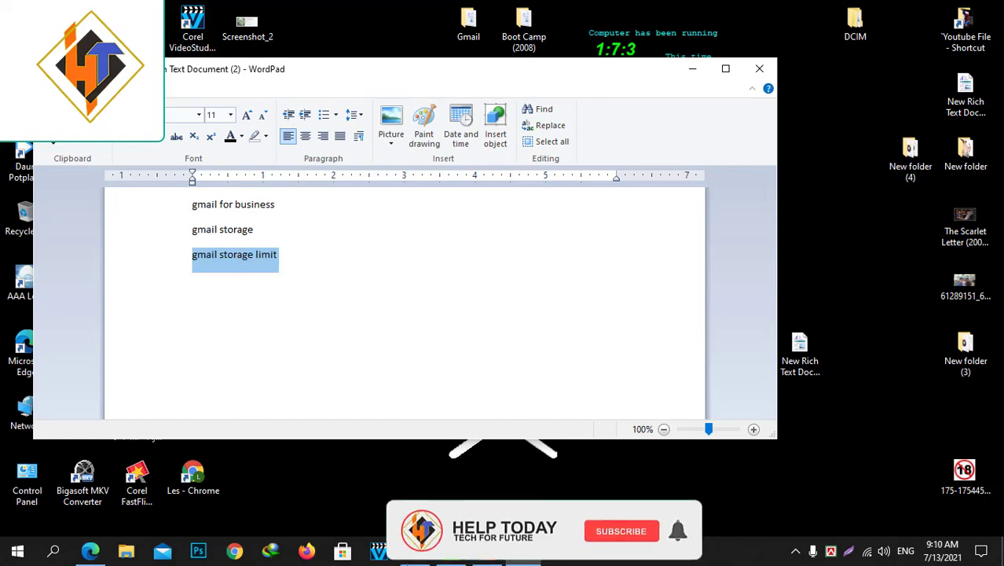
left_click(95, 552)
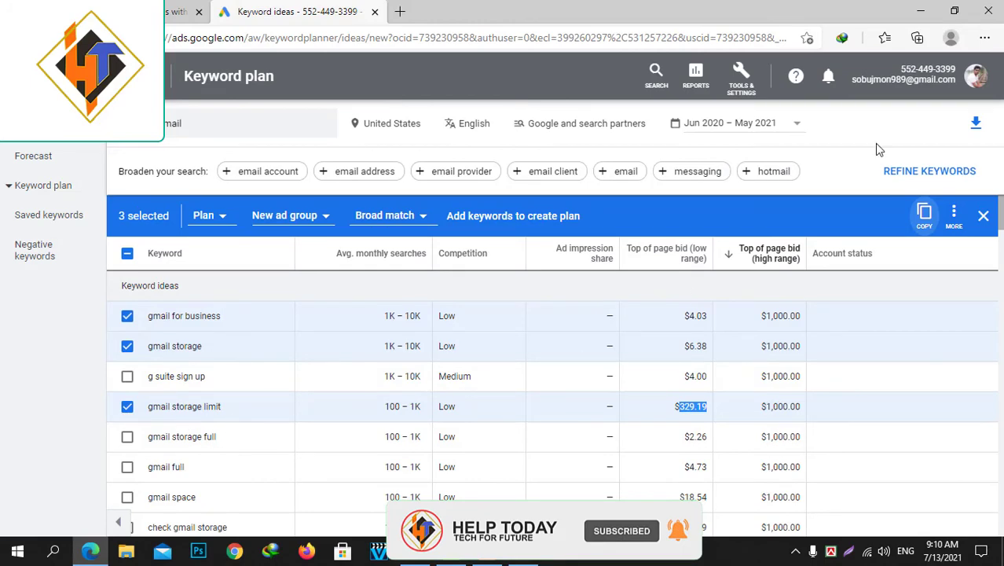
left_click(920, 11)
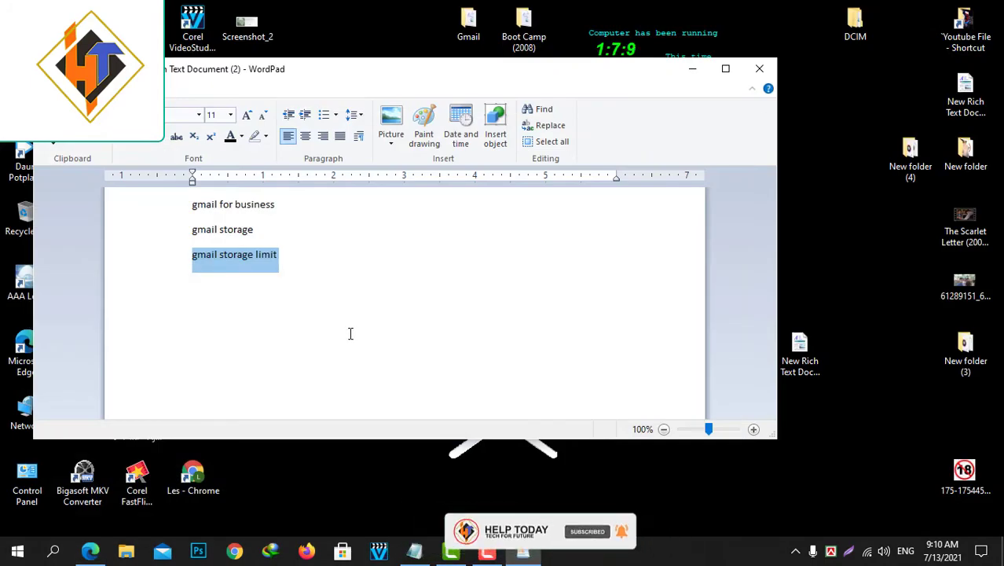
left_click(311, 273)
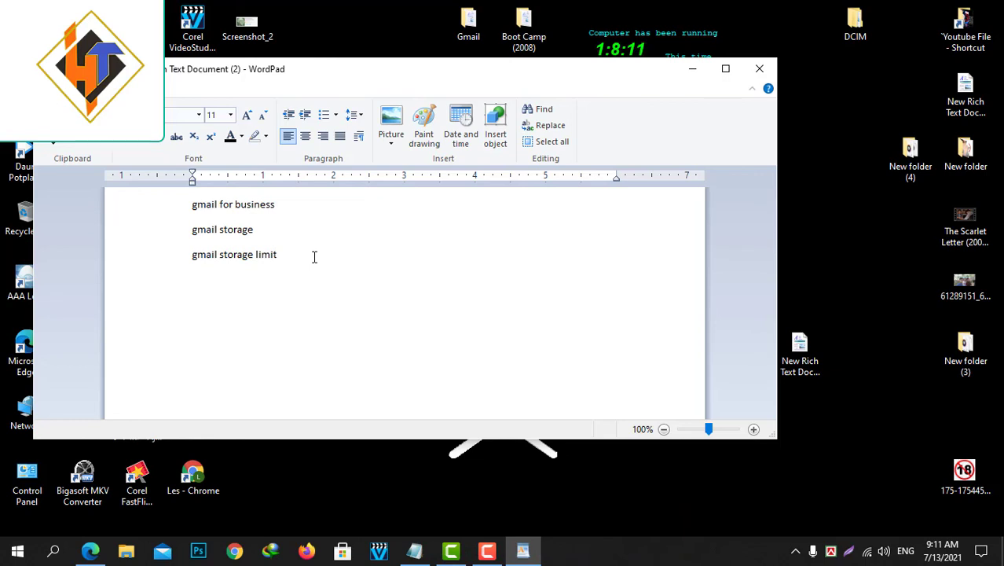
key("Return")
left_click(487, 550)
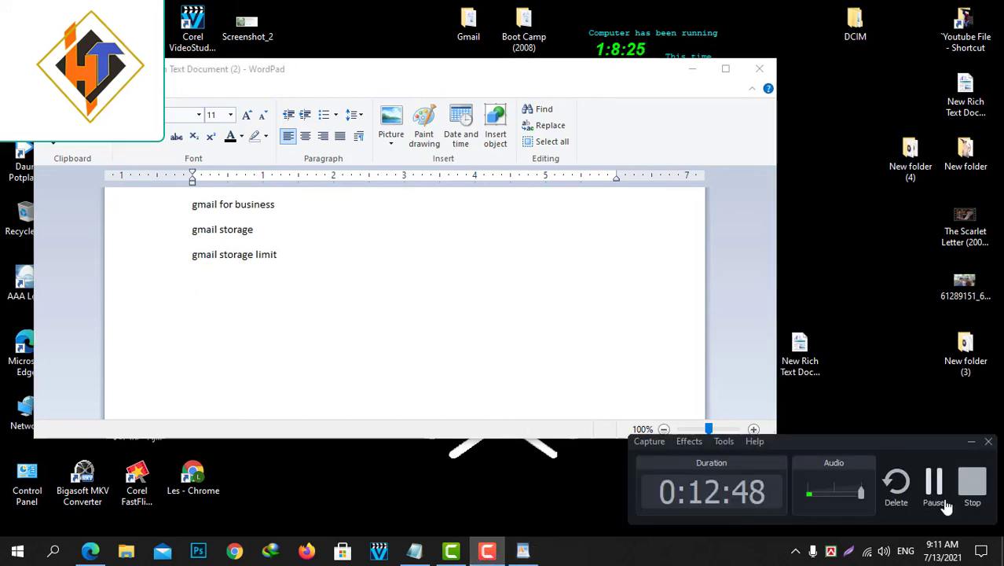
left_click(974, 496)
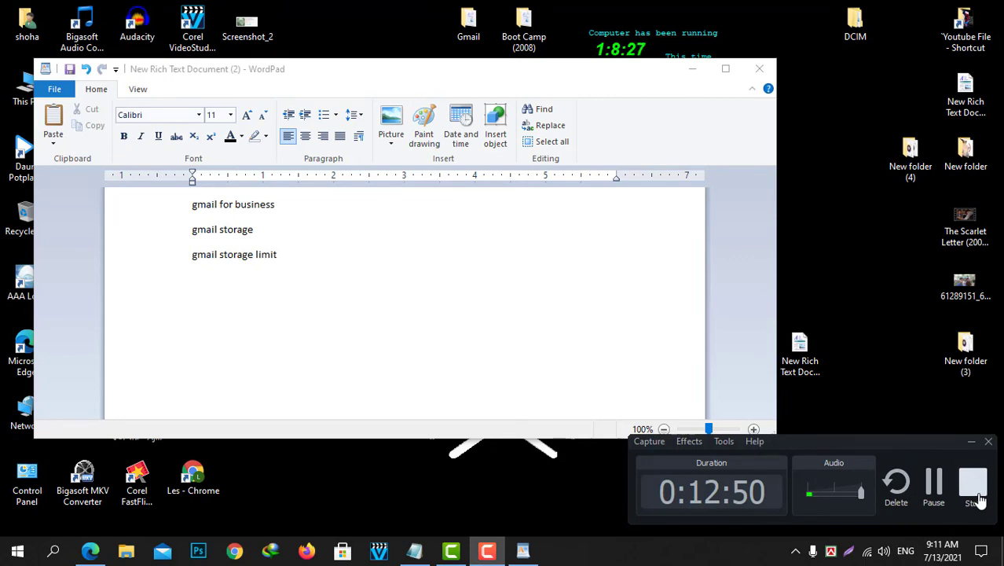